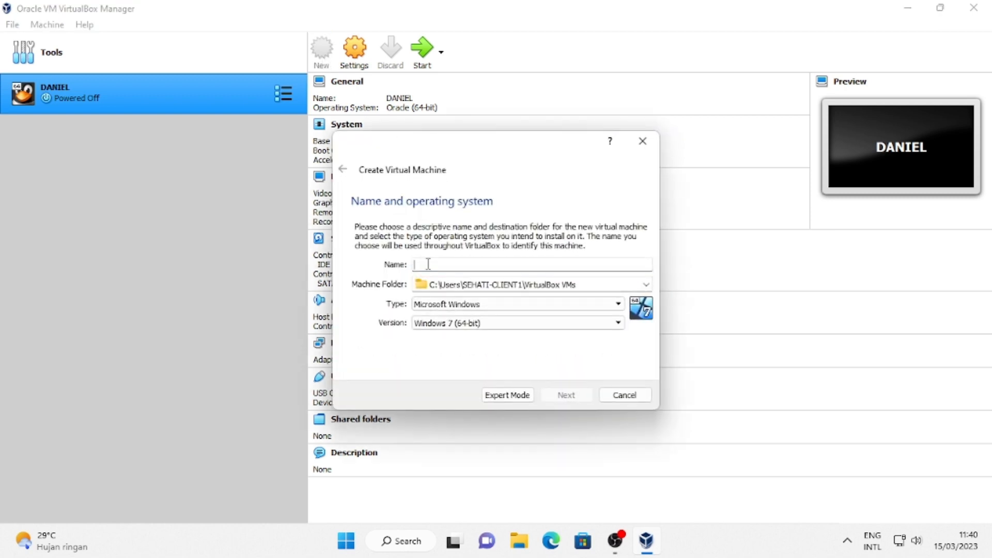
Name the new virtual machine 'DIMAS - XII TKJ 1 (TRIXBOX)'.
type("d")
key("BackSpace")
type("d")
key("BackSpace")
type("DIMAS - TRIXBO")
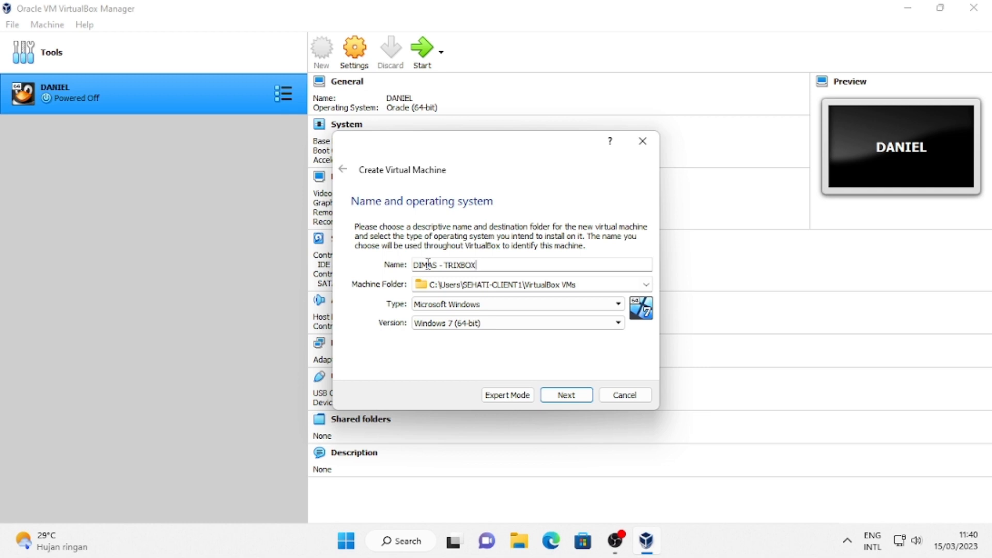
type("X")
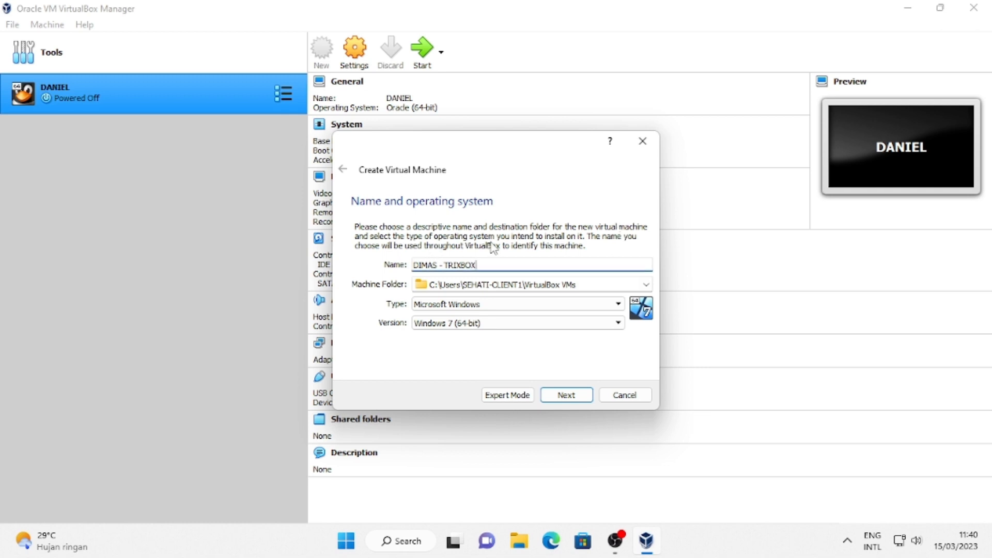
type(" / XII")
key("BackSpace")
key("BackSpace")
key("BackSpace")
key("BackSpace")
key("BackSpace")
key("BackSpace")
key("BackSpace")
key("BackSpace")
key("BackSpace")
key("BackSpace")
key("BackSpace")
key("BackSpace")
key("BackSpace")
key("BackSpace")
type("XII TKJ 1 (TRIXBOX)")
Set the type to Linux and the version to Red Hat (32-bit), then continue.
left_click(500, 308)
left_click(497, 325)
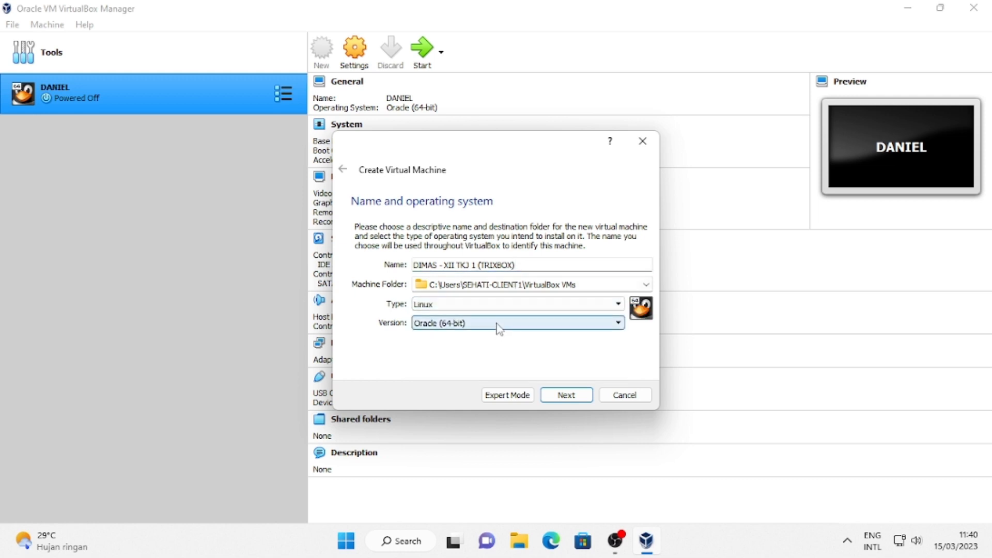
left_click(497, 326)
scroll(488, 369, "down", 5)
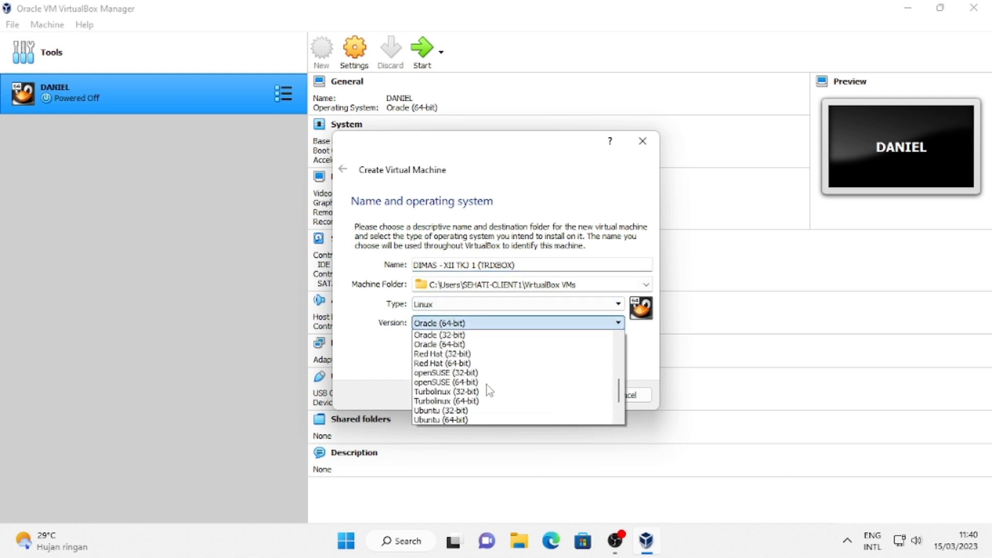
scroll(489, 391, "up", 7)
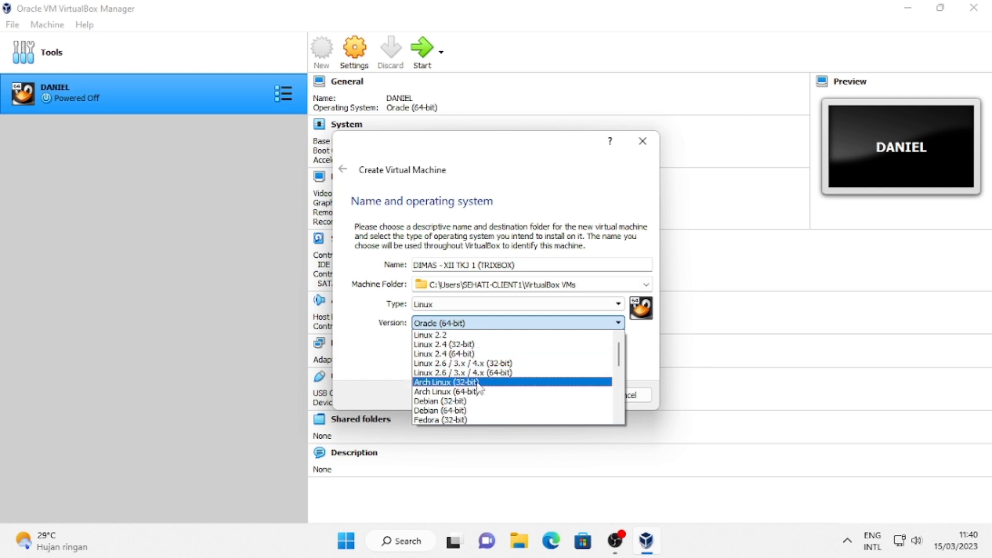
scroll(468, 406, "down", 6)
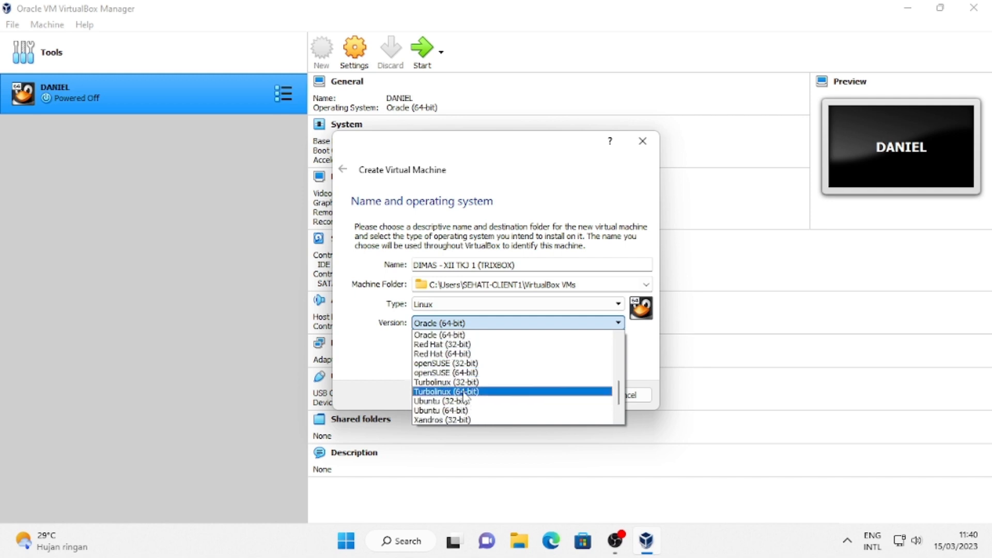
scroll(463, 361, "up", 3)
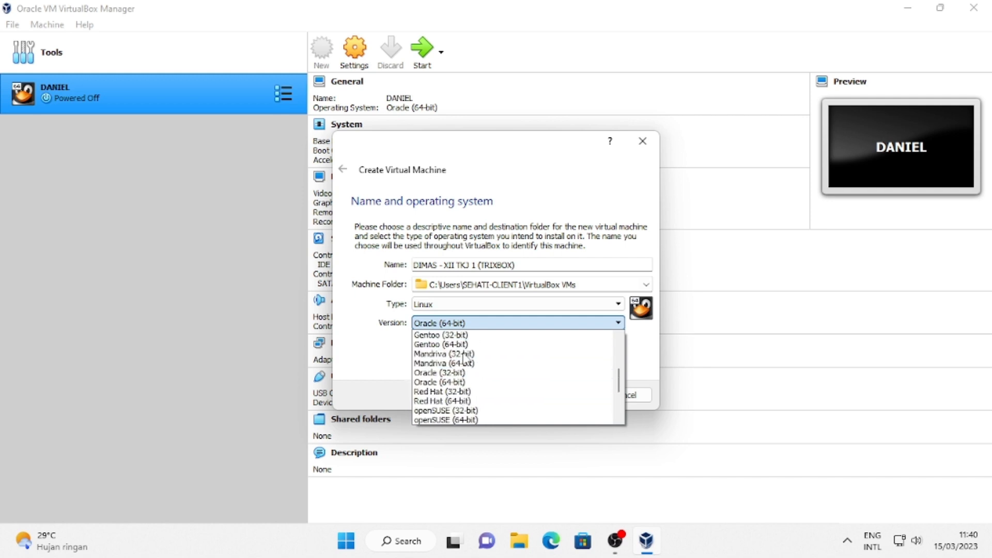
left_click(461, 392)
left_click(566, 394)
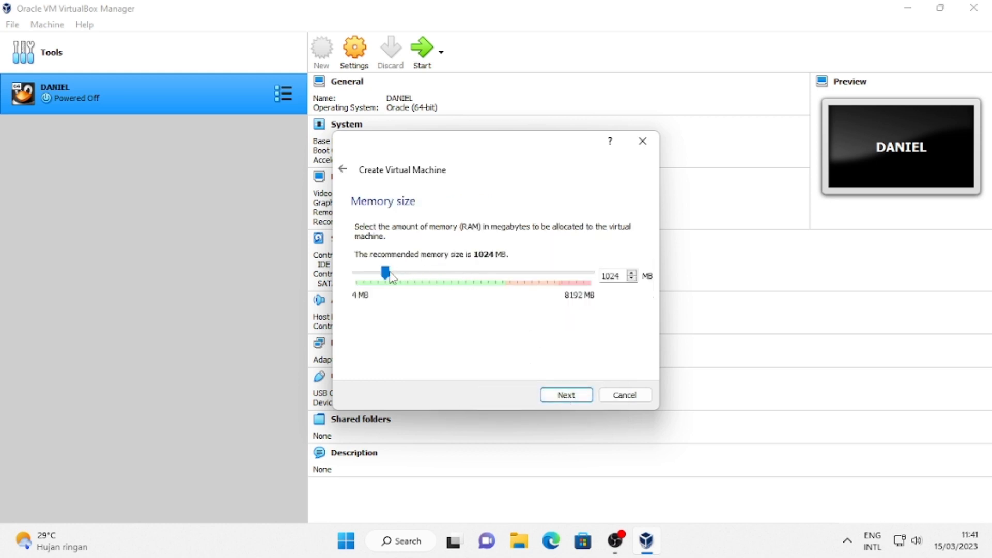
Raise memory to 3857 MB and create a dynamically allocated 8 GB VHD disk.
left_click_drag(390, 274, 469, 287)
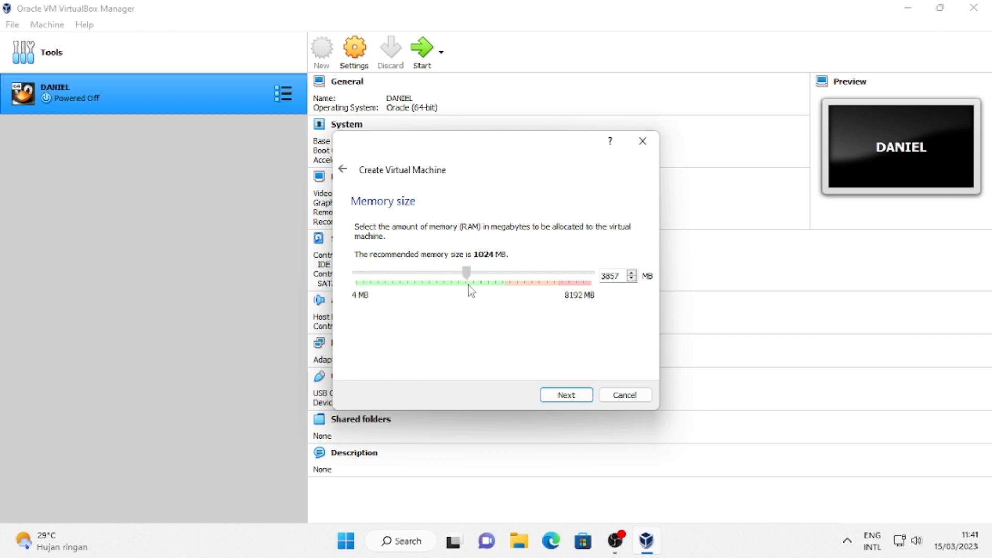
left_click(575, 395)
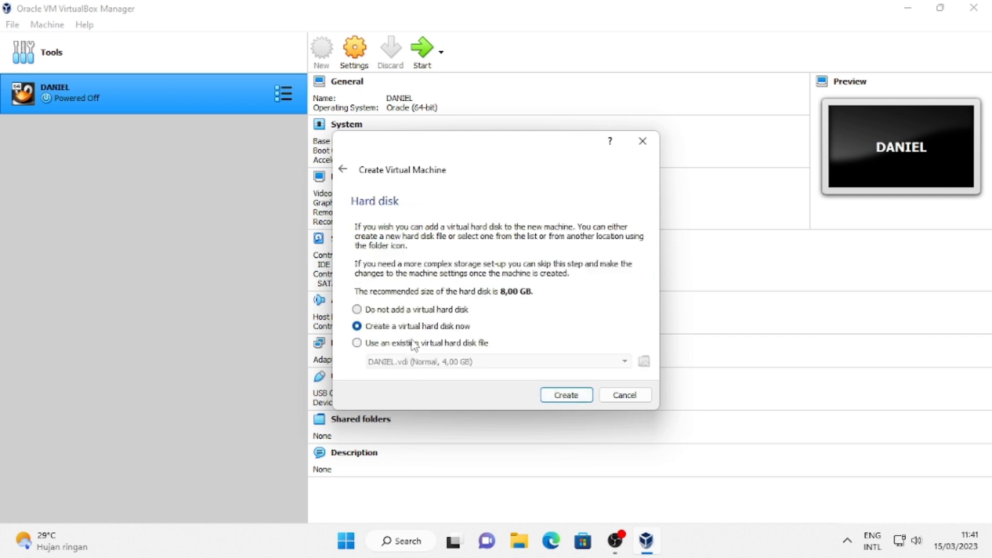
left_click(566, 395)
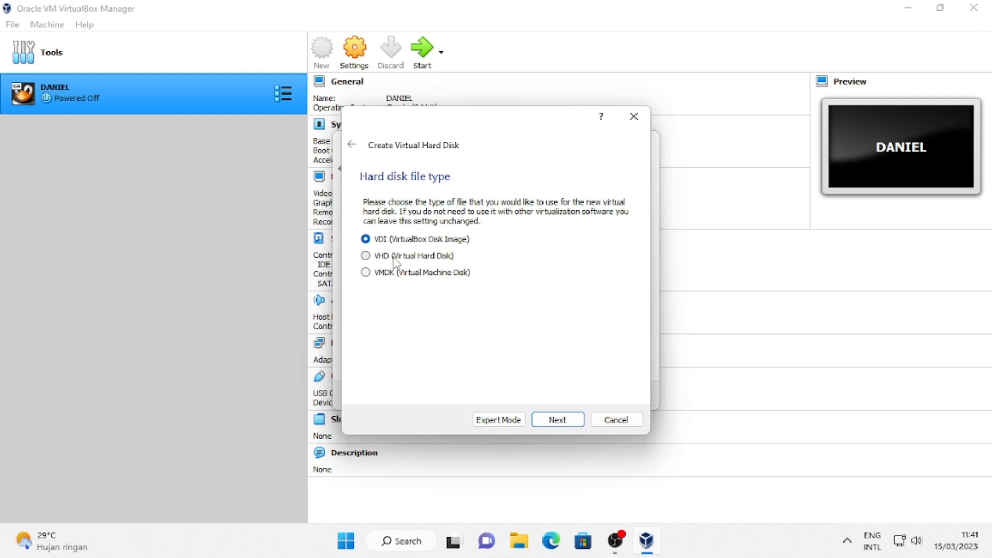
left_click(395, 258)
left_click(558, 420)
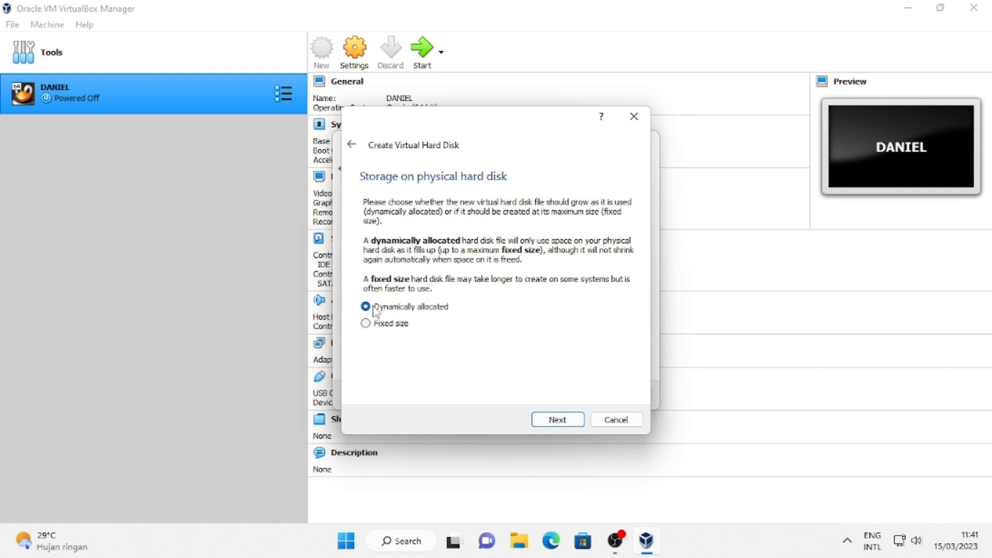
left_click(558, 421)
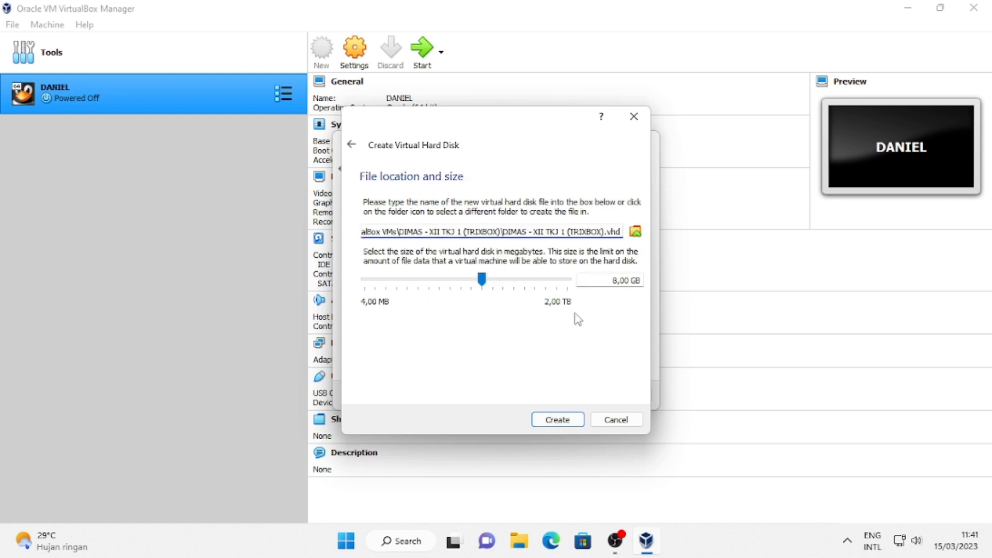
left_click(551, 420)
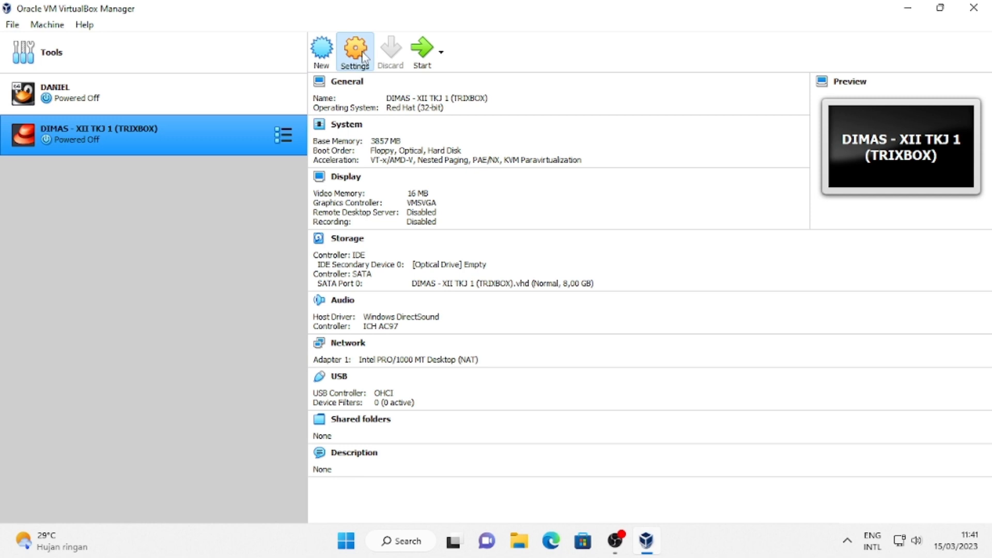
Load trixbox-2.8.0.4.iso into the machine's empty optical drive in Storage settings.
left_click(355, 52)
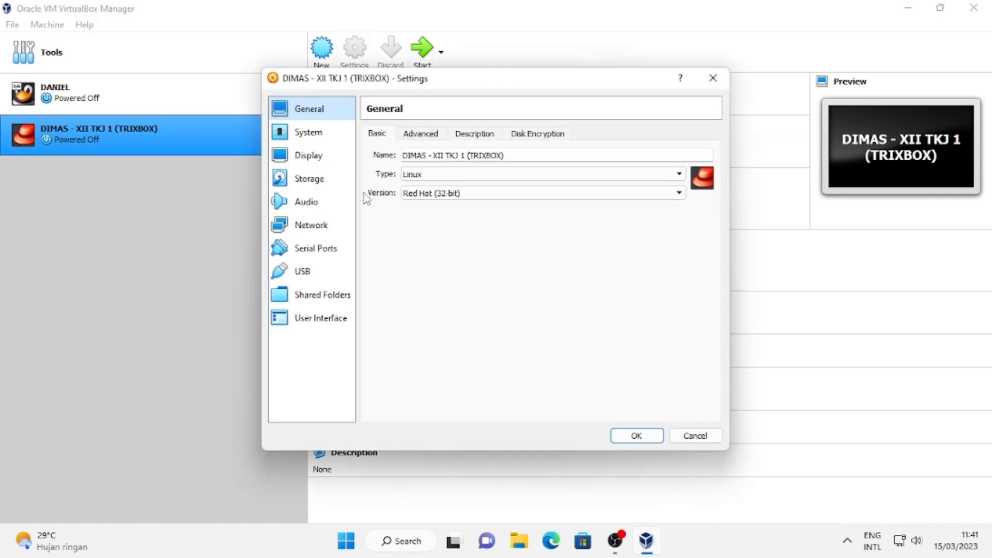
left_click(314, 178)
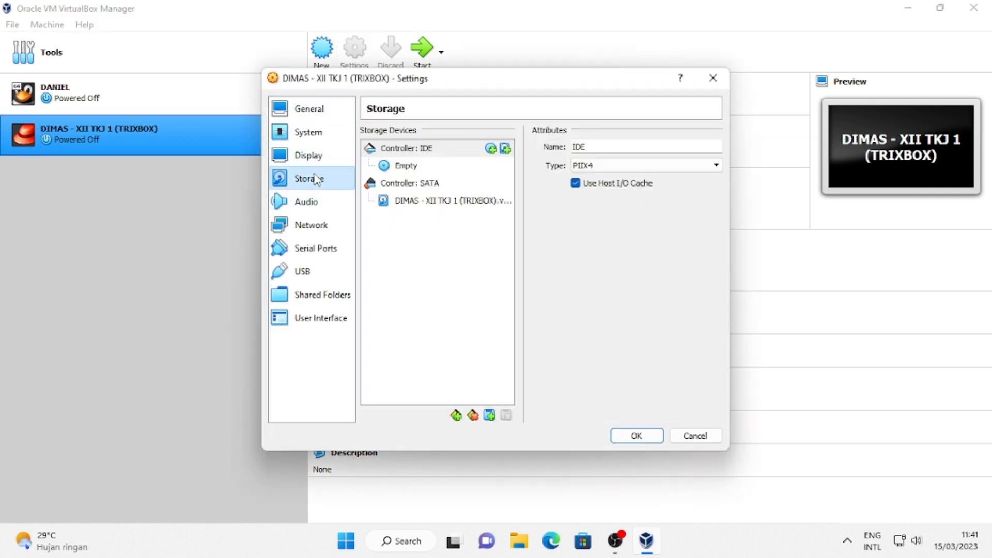
left_click(395, 167)
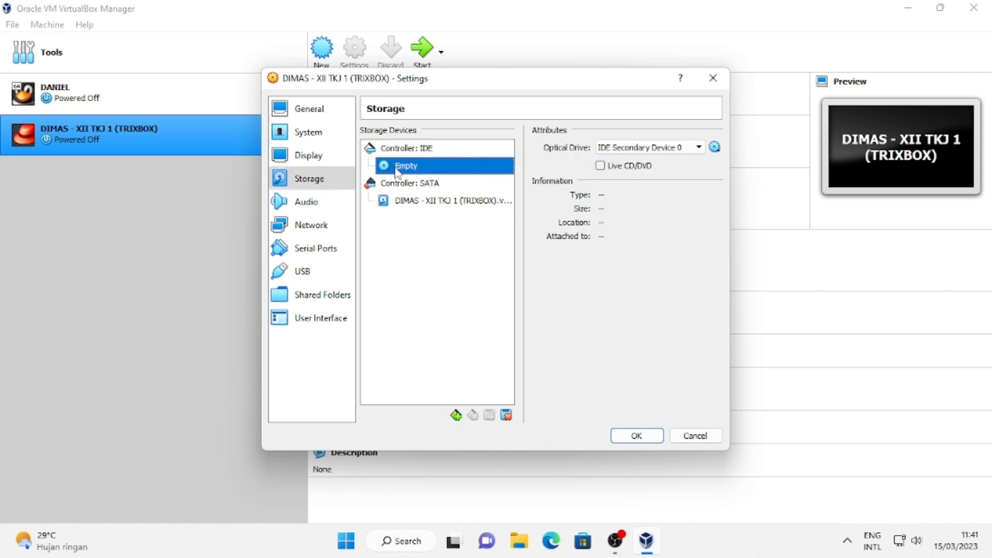
left_click(714, 148)
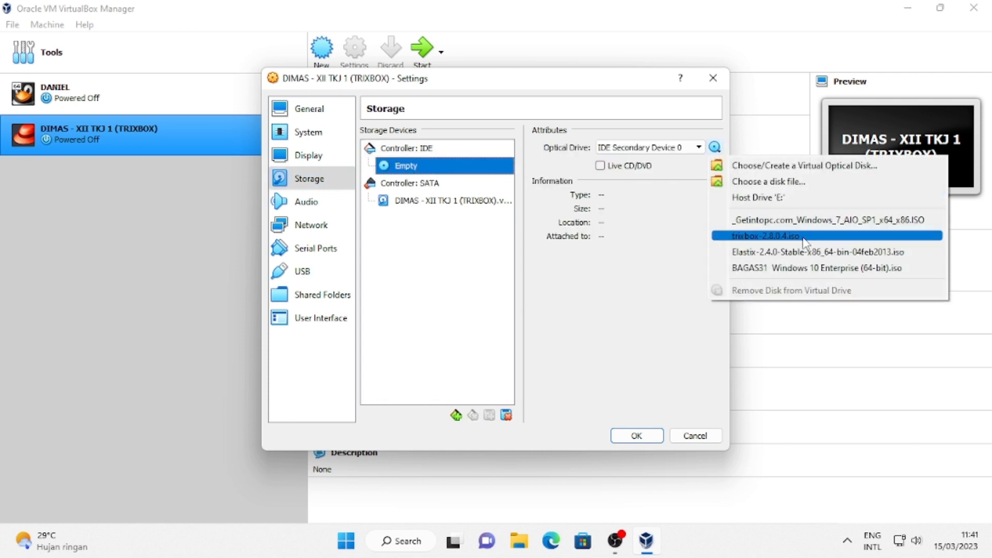
left_click(761, 237)
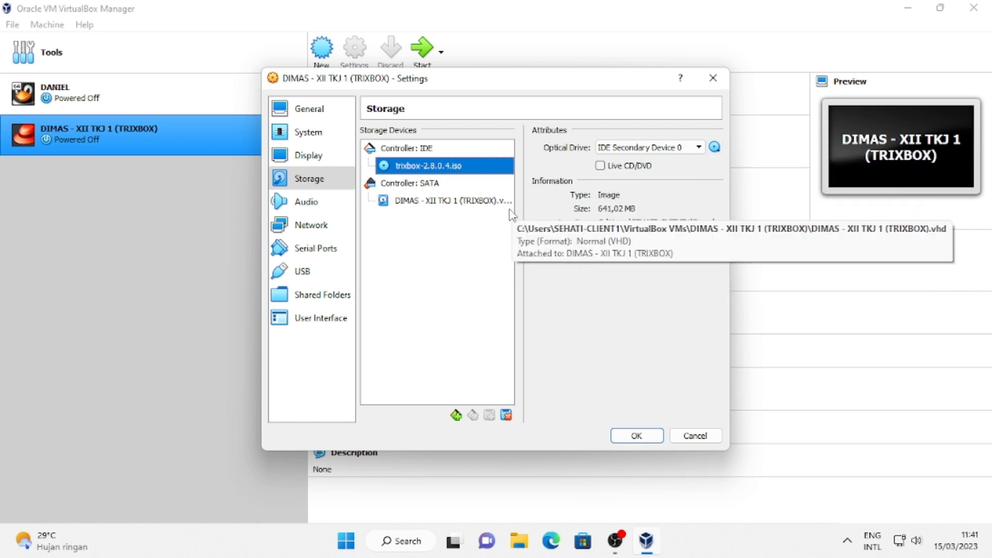
Set the network adapter to Bridged with promiscuous mode Allow All, and save.
left_click(318, 225)
left_click(521, 176)
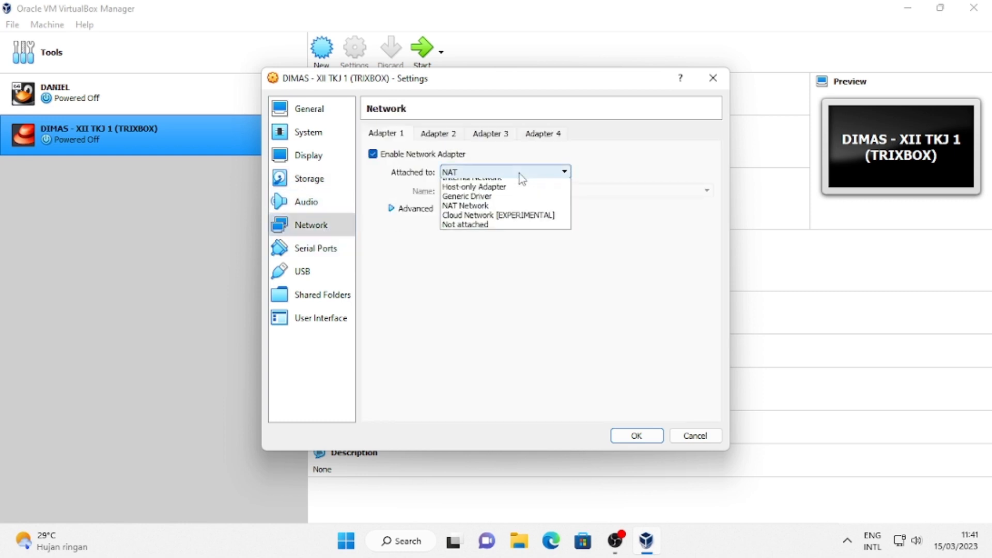
left_click(496, 195)
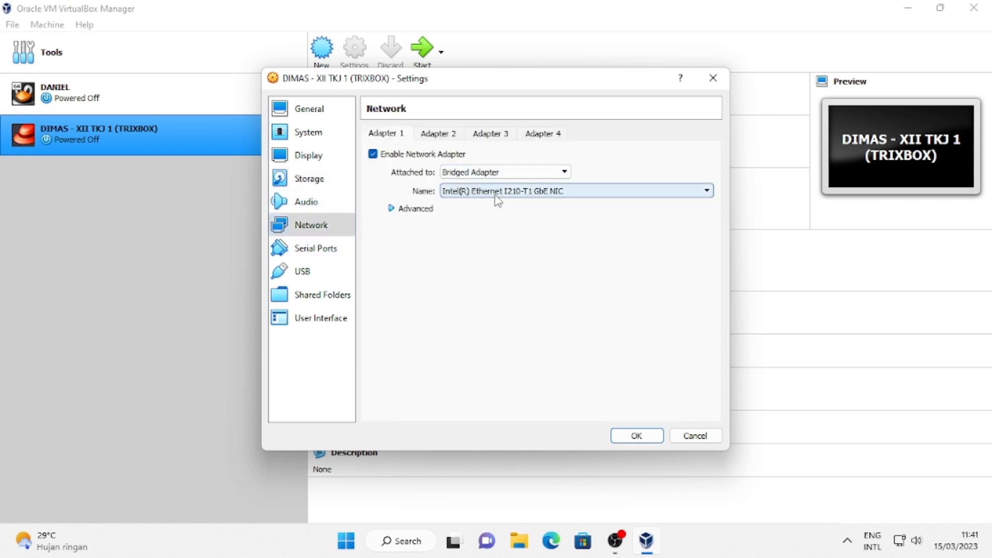
left_click(392, 208)
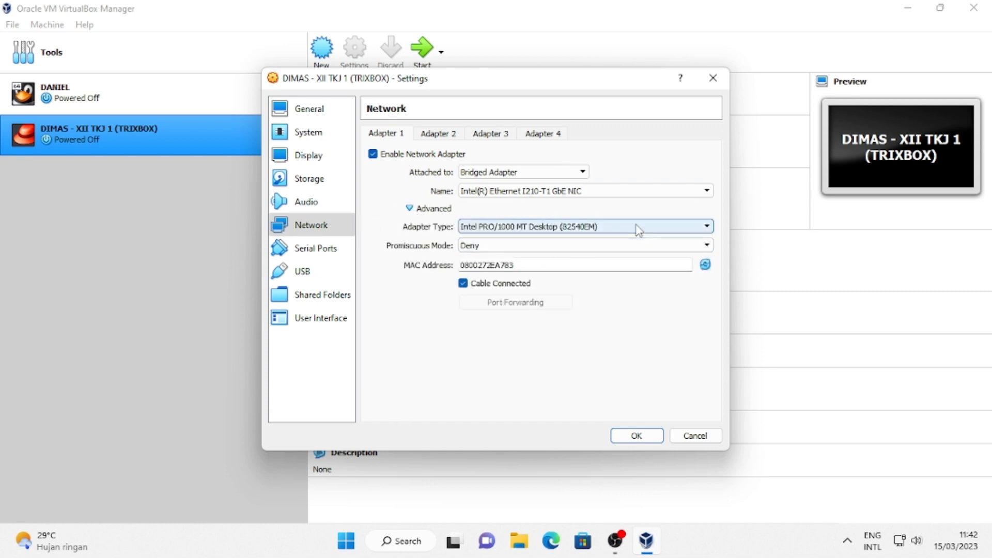
left_click(626, 247)
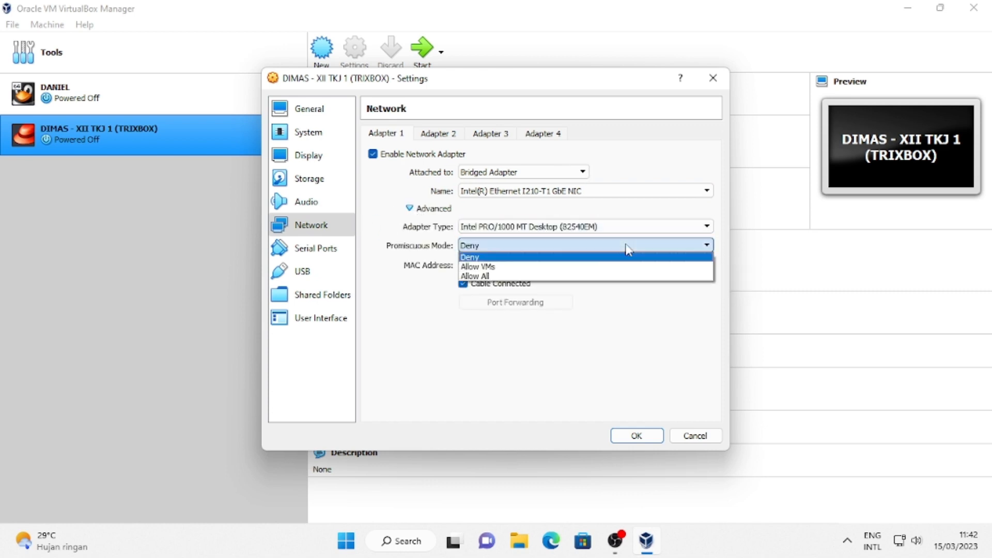
left_click(566, 277)
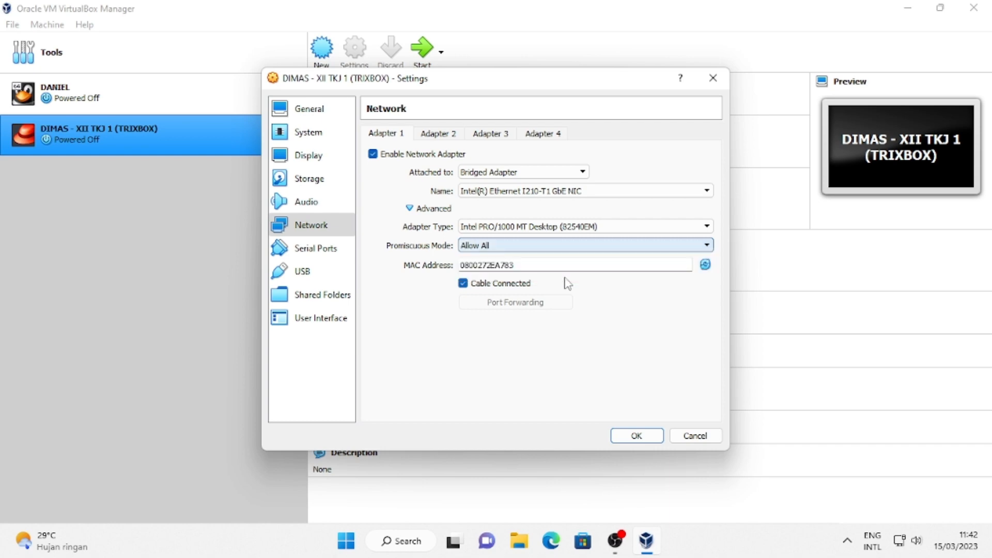
left_click(636, 437)
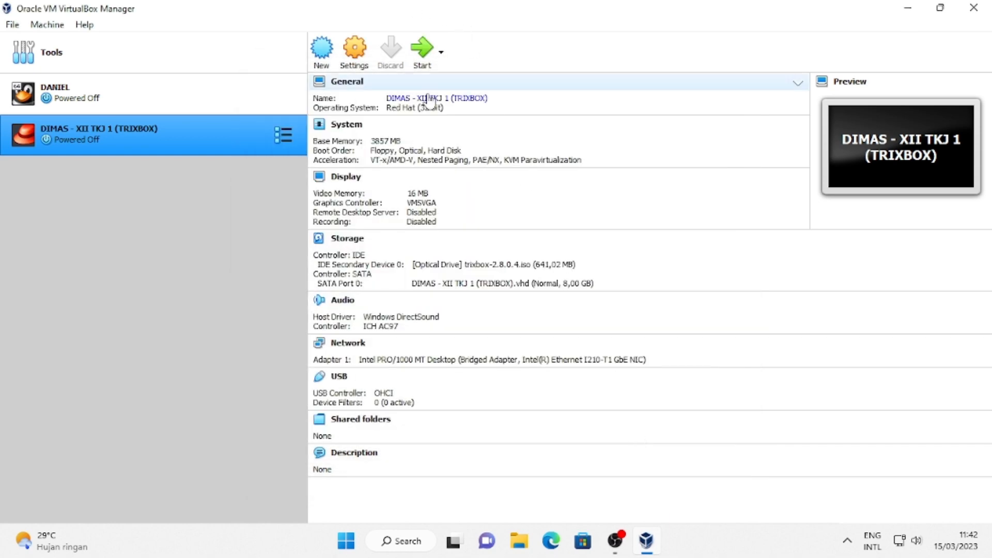
Boot the VM full screen, start the trixbox installation, and dismiss the keyboard and mouse notices.
left_click(416, 56)
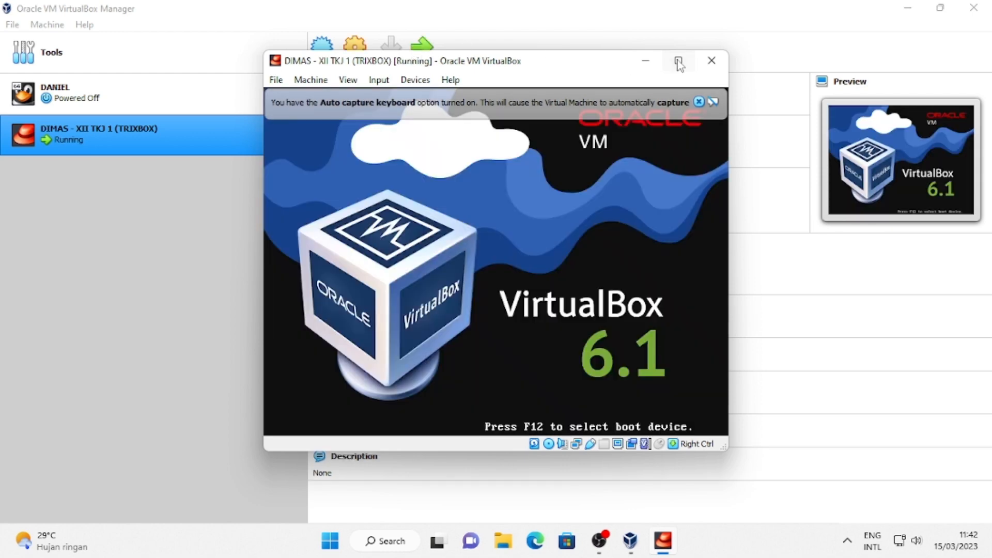
left_click(678, 61)
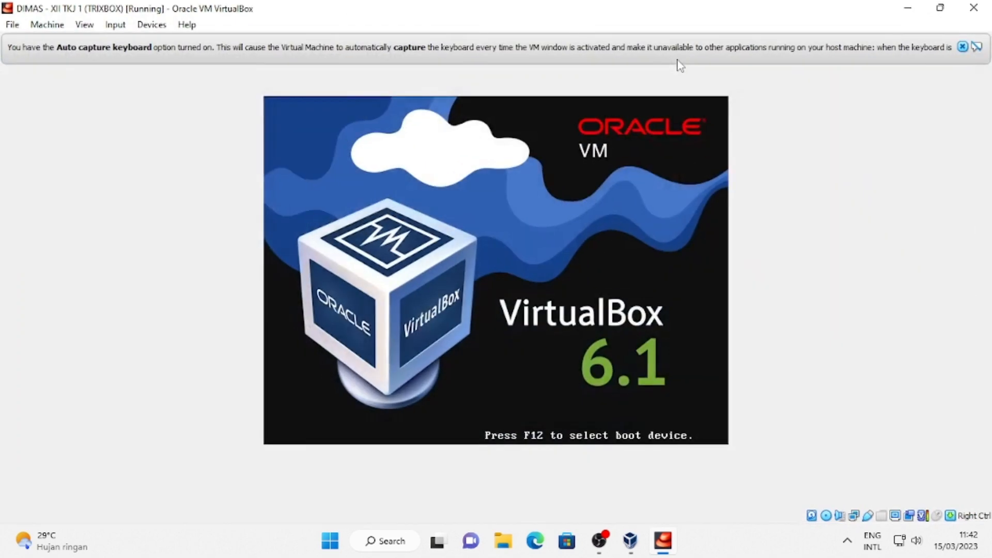
left_click(962, 47)
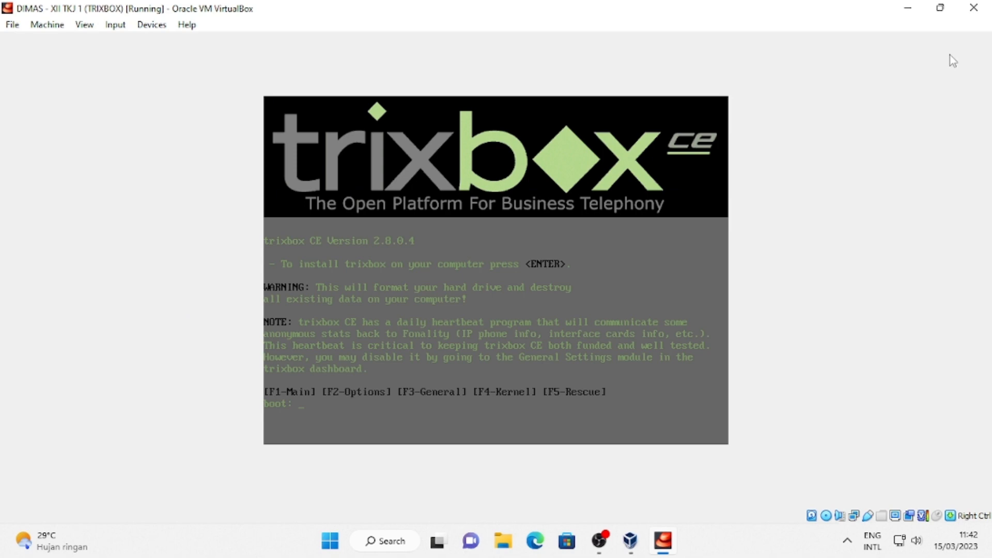
key("Return")
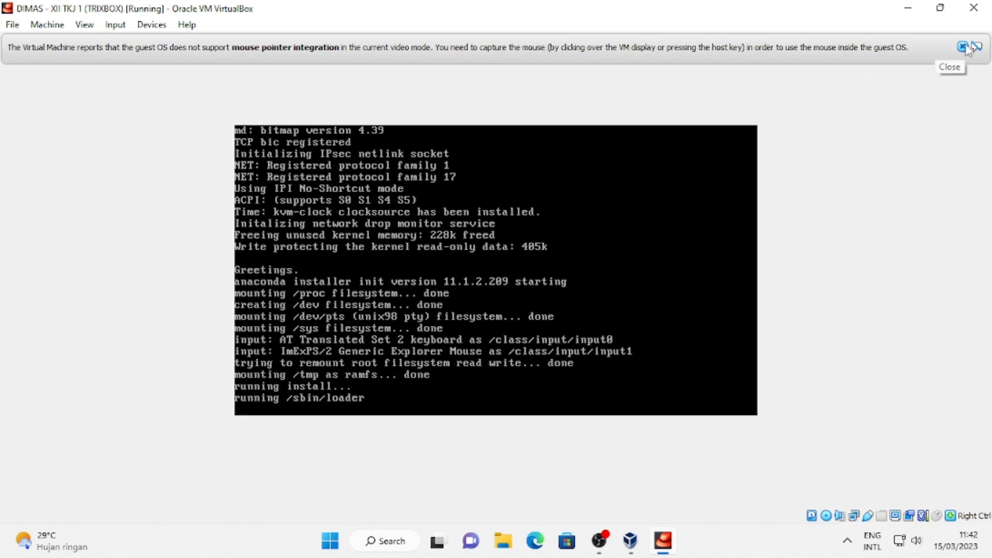
left_click(962, 47)
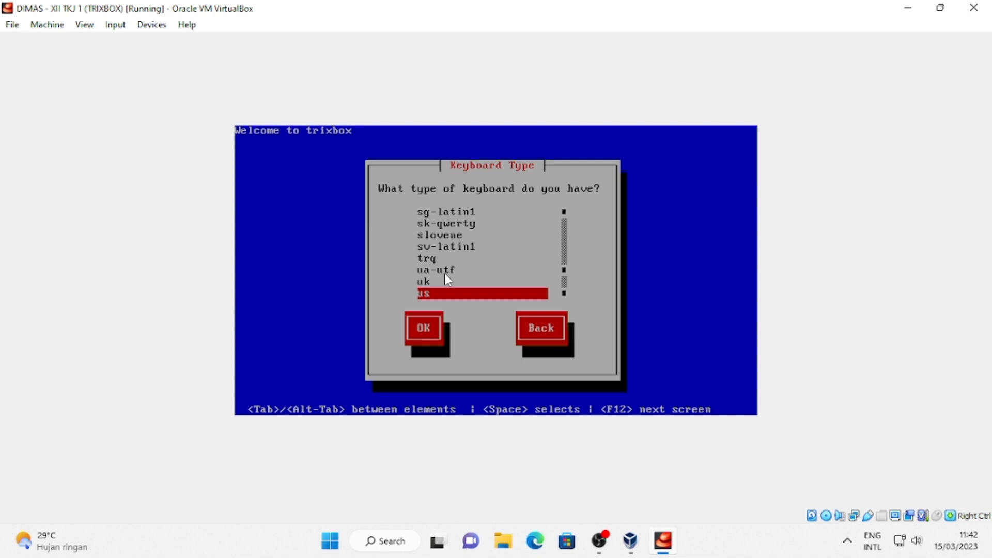
Confirm the us keyboard and select the Asia/Jakarta time zone without UTC.
key("Tab")
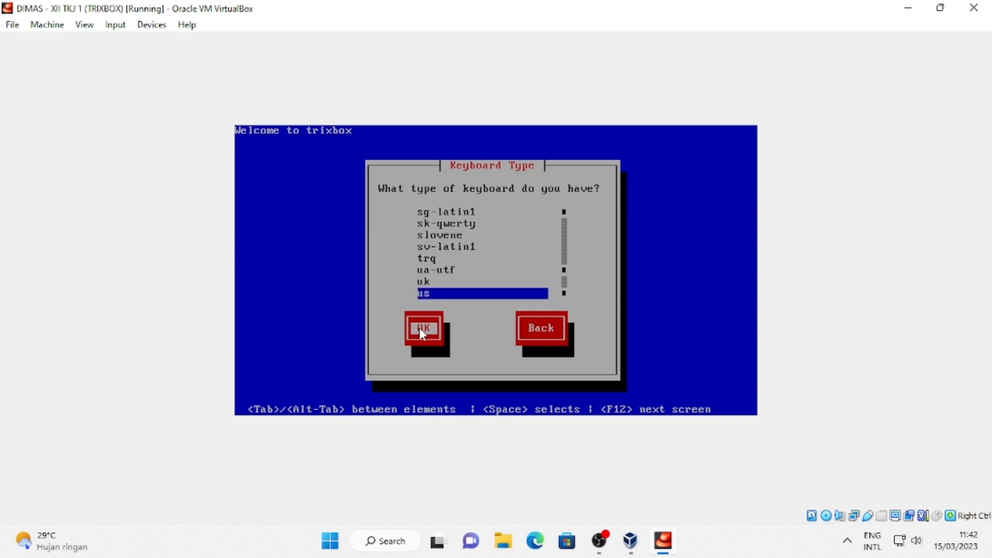
key("Return")
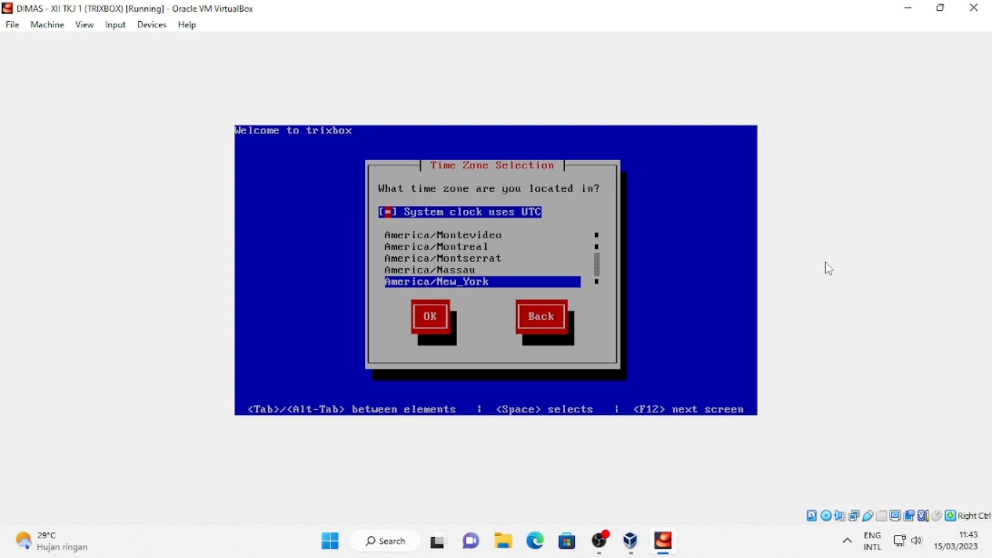
key("Tab")
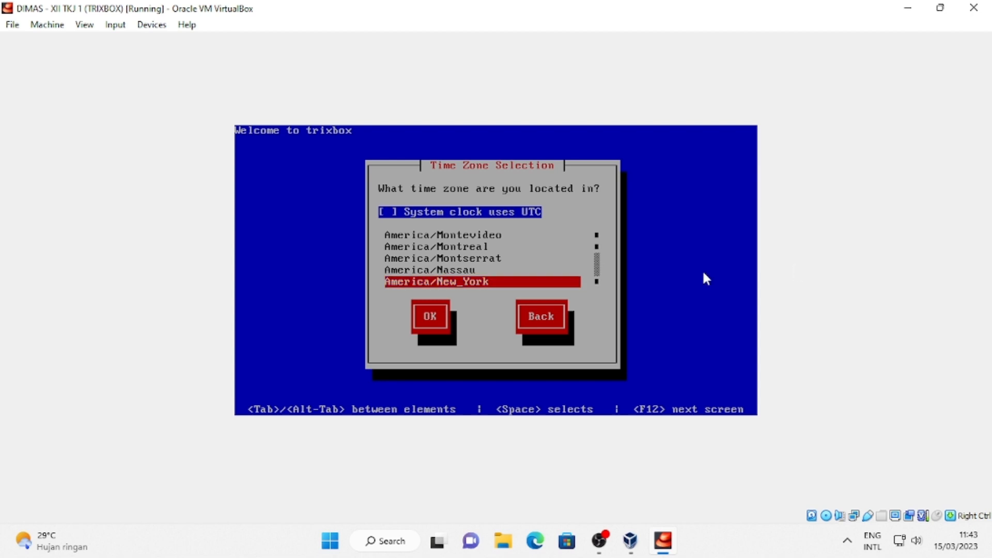
key("Down")
key("Down")
key("Down")
key("Down")
key("Down")
key("Down")
key("Down")
key("Down")
key("Down")
key("Down")
key("Down")
key("Down")
key("Down")
key("Down")
key("Down")
key("Down")
key("Down")
key("Down")
key("Down")
key("Down")
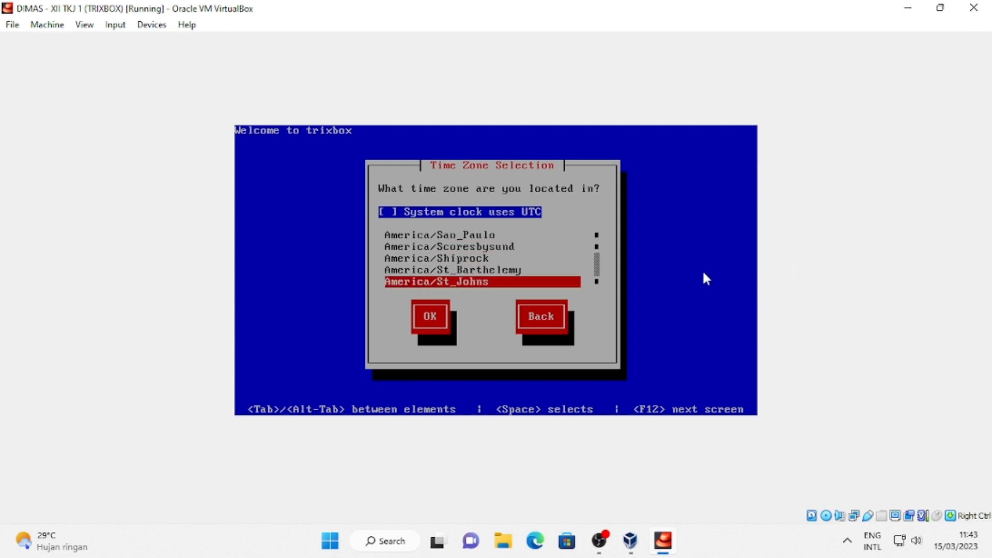
key("Down")
key("Down")
key("Down")
key("Down")
key("Down")
key("Down")
key("Down")
key("Down")
key("Down")
key("Down")
key("Down")
key("Down")
key("Down")
key("Down")
key("Down")
key("Down")
key("Down")
key("Down")
key("Down")
key("Down")
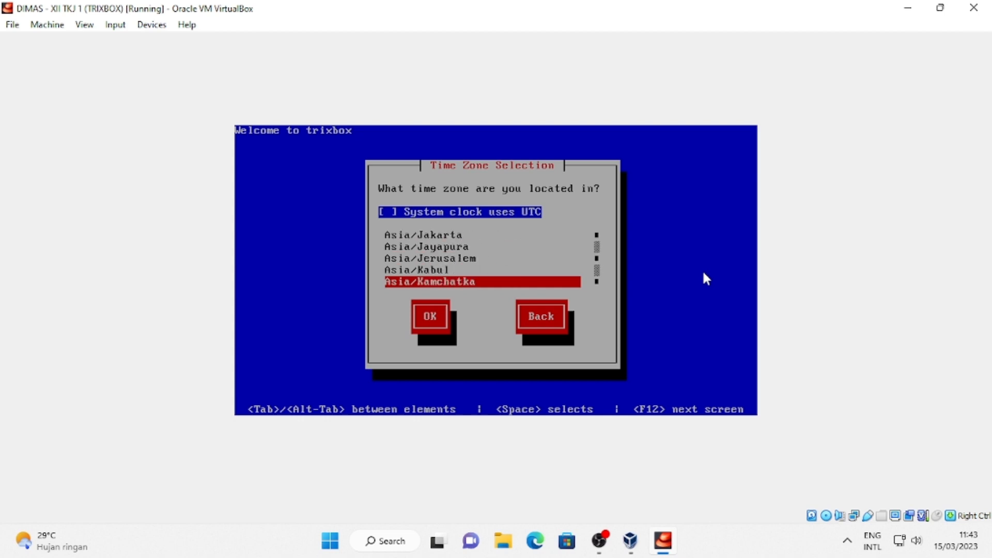
key("Up")
key("Up")
key("Up")
key("Up")
key("Tab")
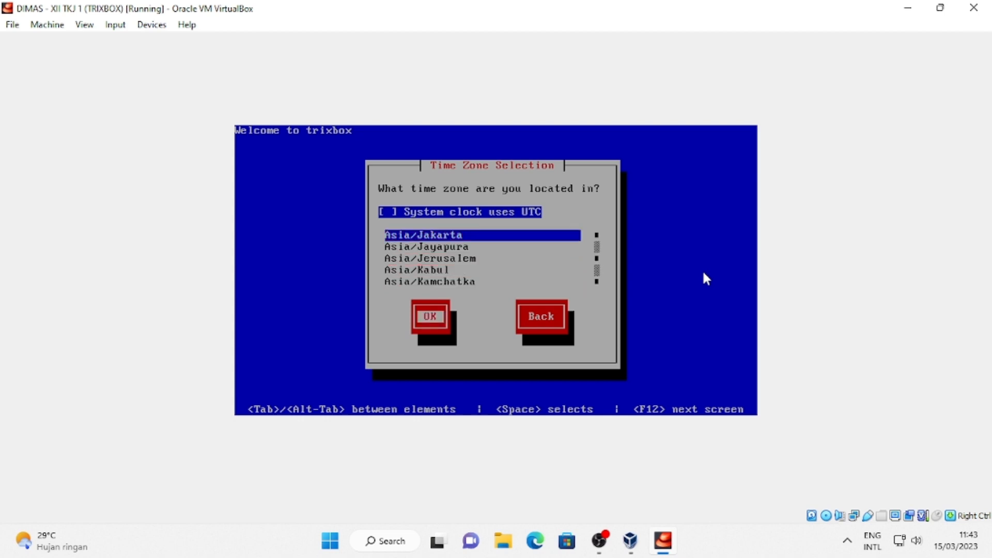
key("Return")
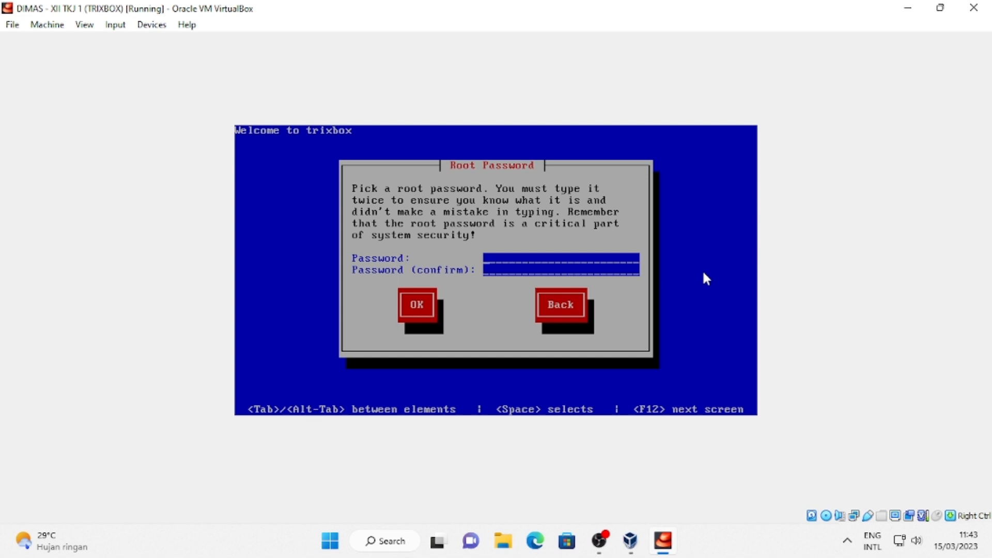
Enter the root password in both fields and confirm to start installing.
type("*************")
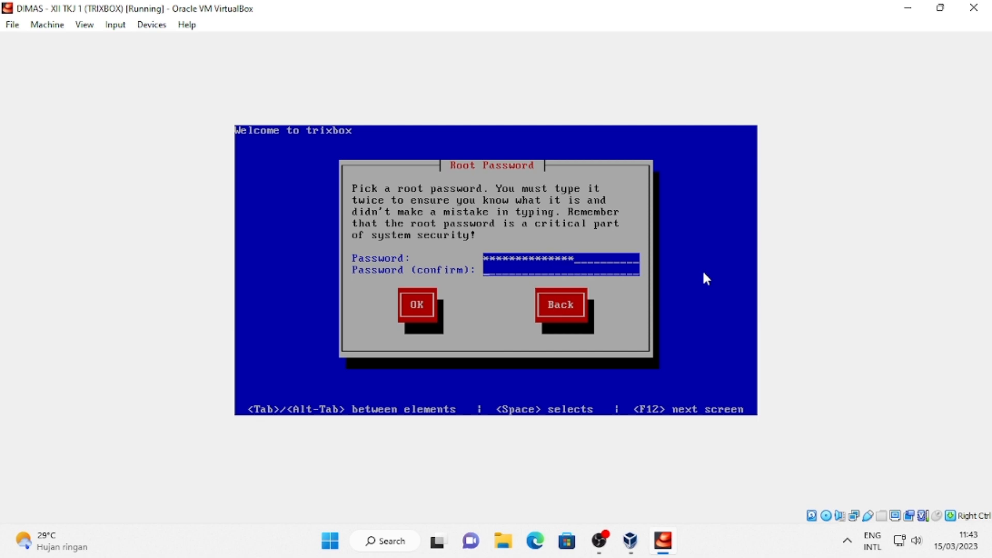
type("********")
type("*******")
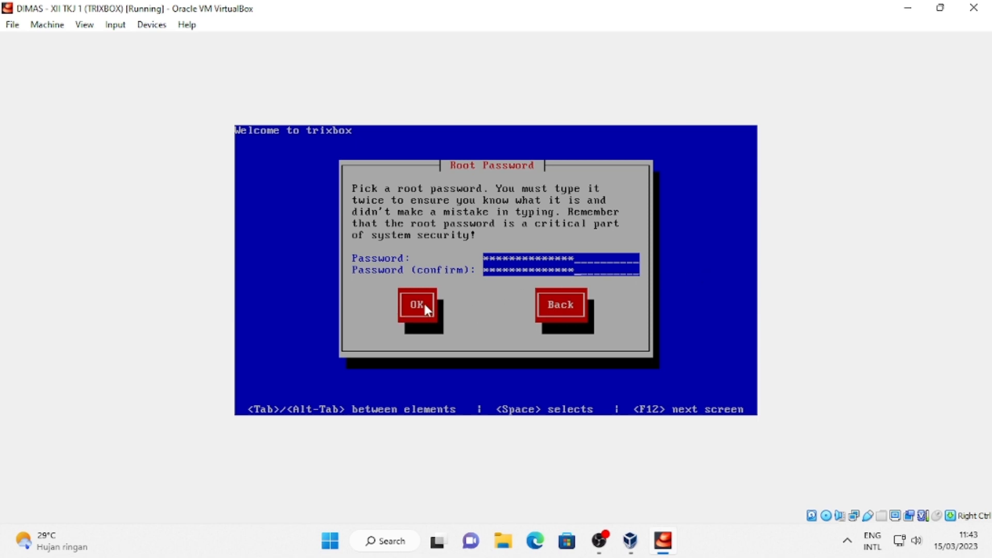
key("Return")
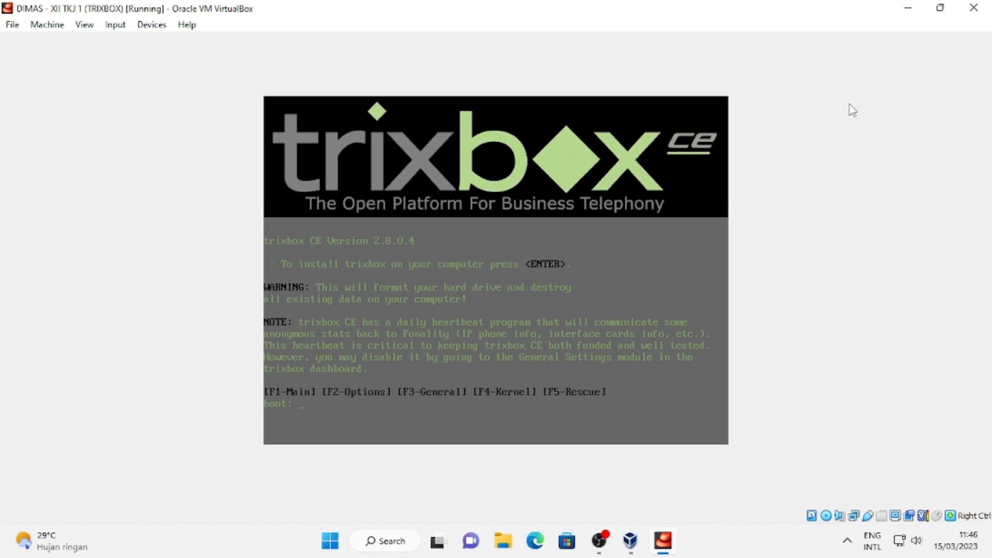
Restore the VM to a window and eject trixbox-2.8.0.4.iso from its optical drive.
left_click(908, 9)
left_click(663, 540)
left_click(928, 8)
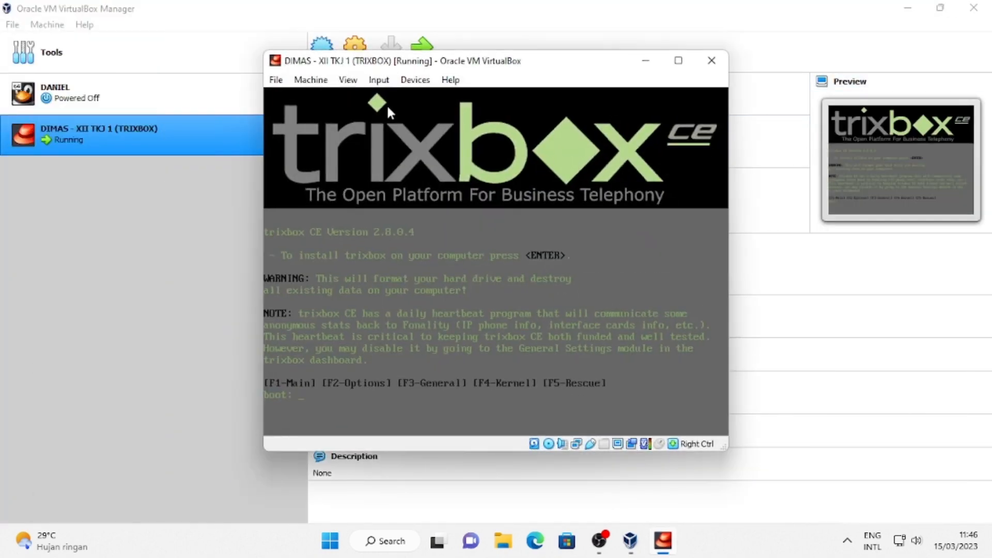
left_click(411, 80)
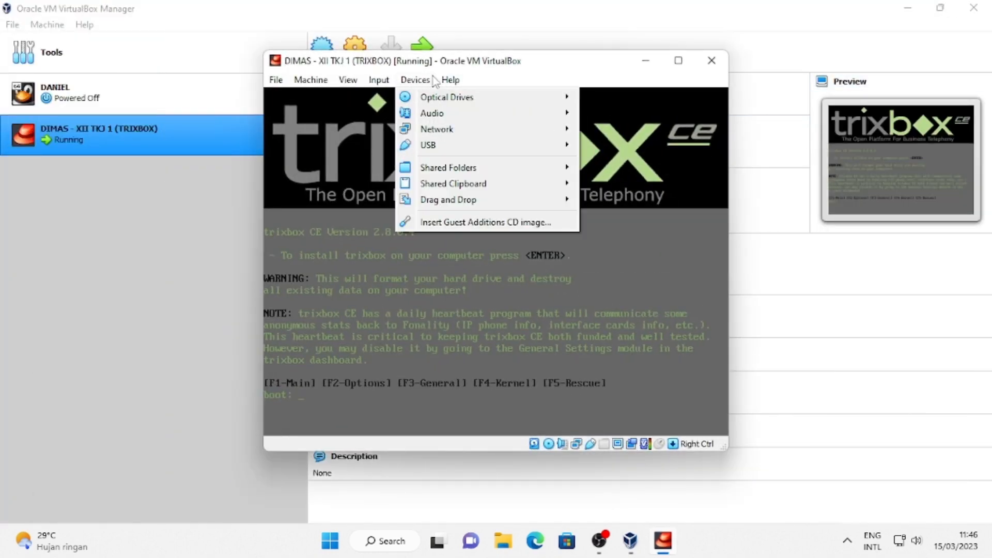
left_click(404, 79)
left_click(414, 82)
mouse_move(437, 98)
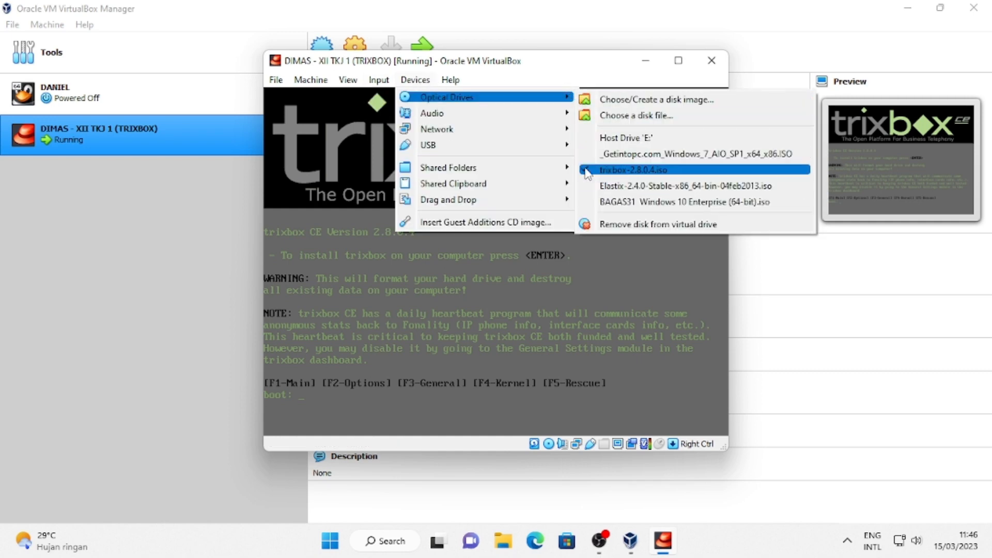
left_click(588, 170)
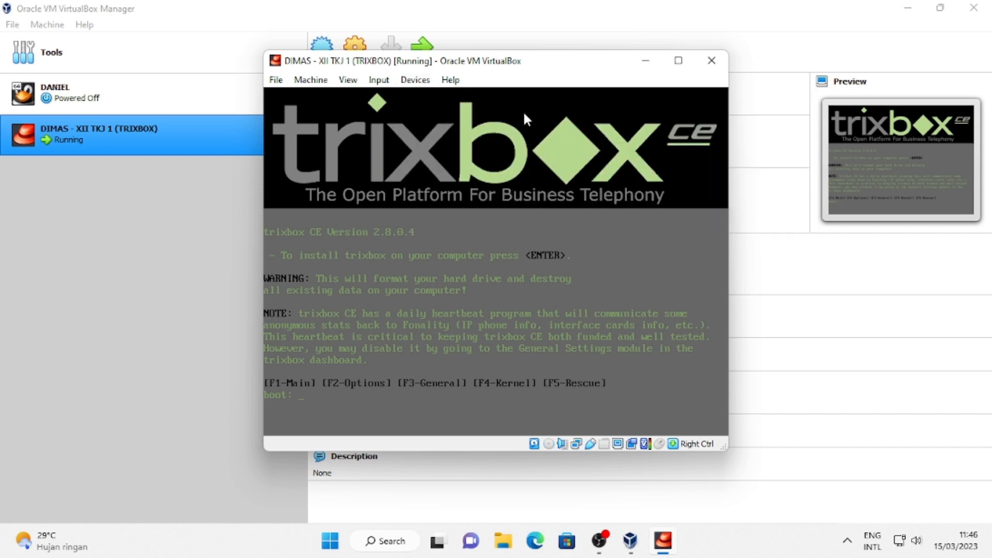
Reset the virtual machine and maximize its window to boot the installed trixbox.
left_click(321, 80)
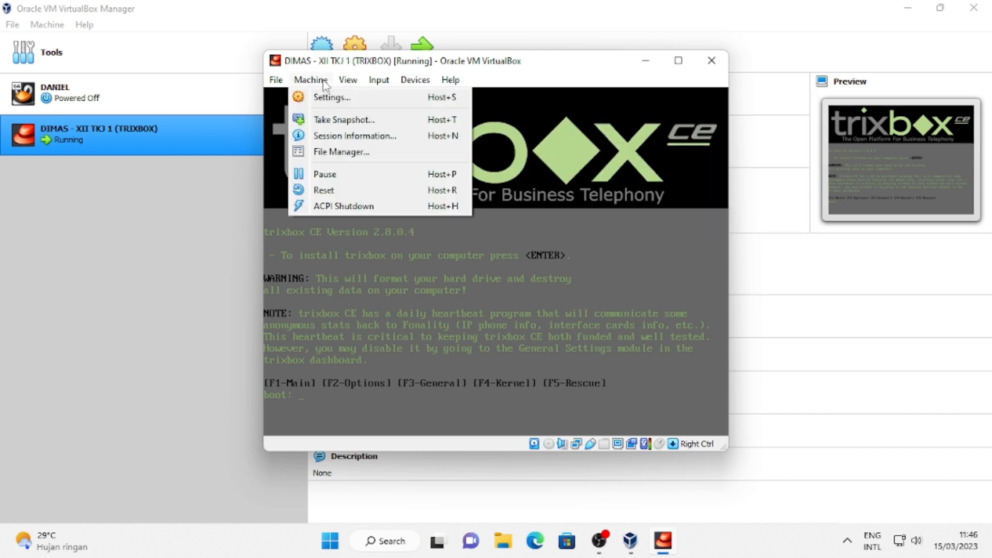
left_click(329, 192)
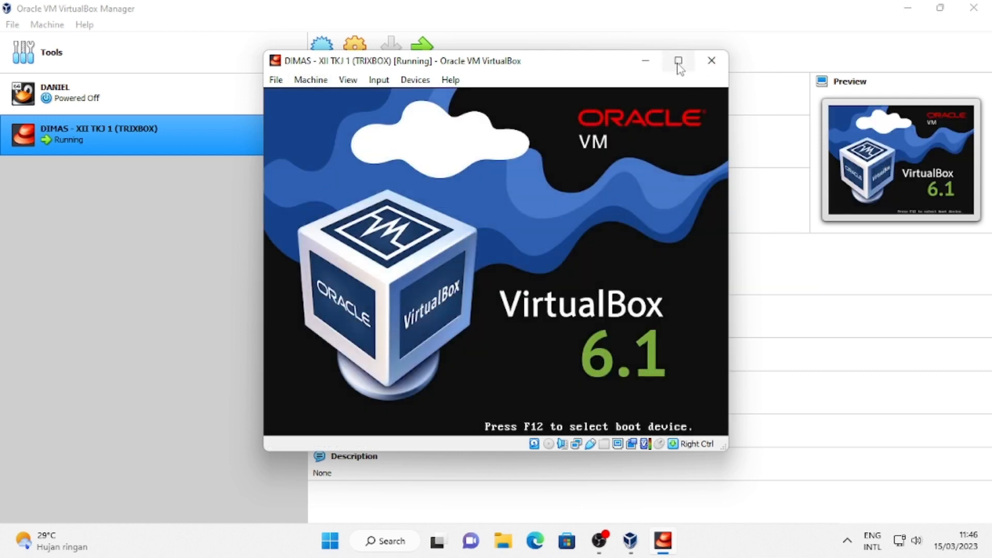
left_click(678, 62)
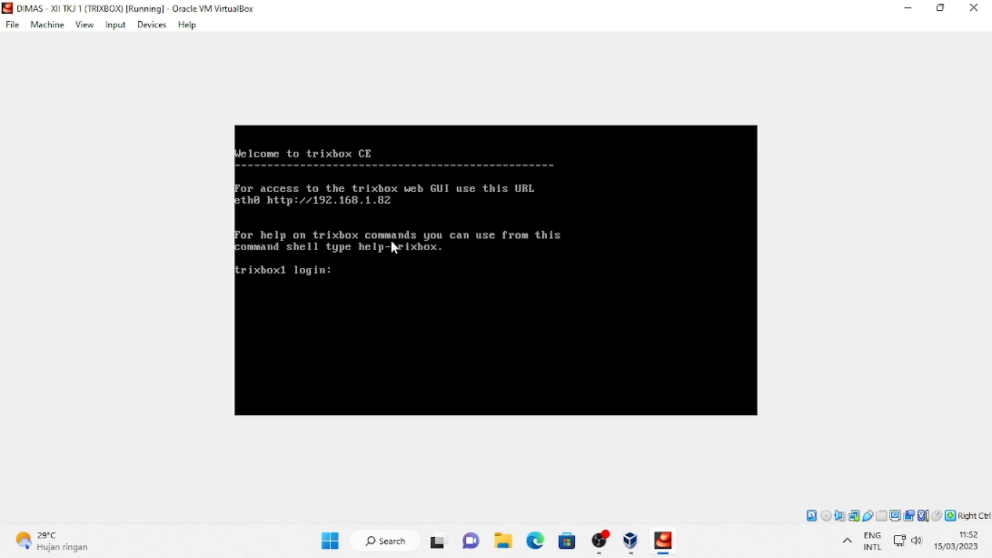
Log into the trixbox console as root and type system-config-network at the prompt.
type("root")
key("Return")
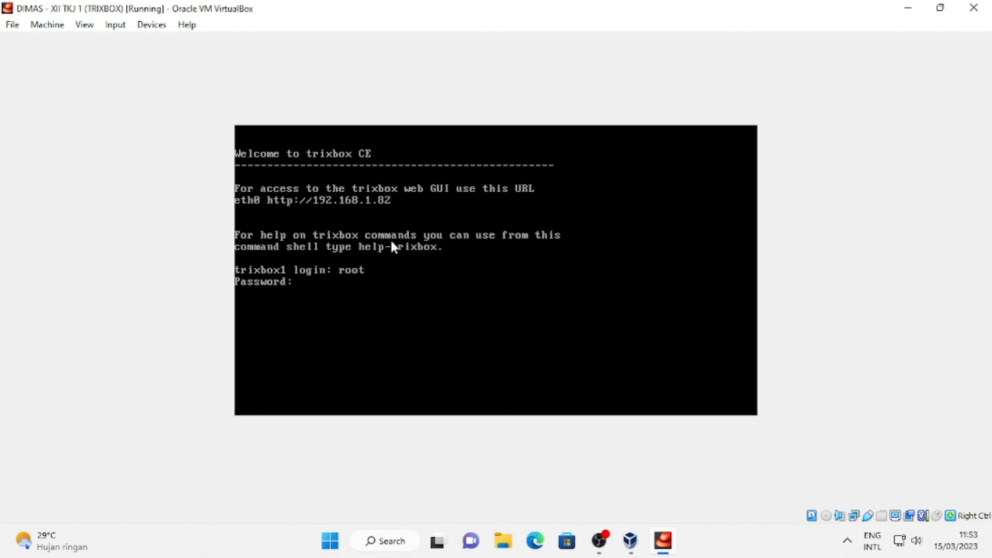
key("Return")
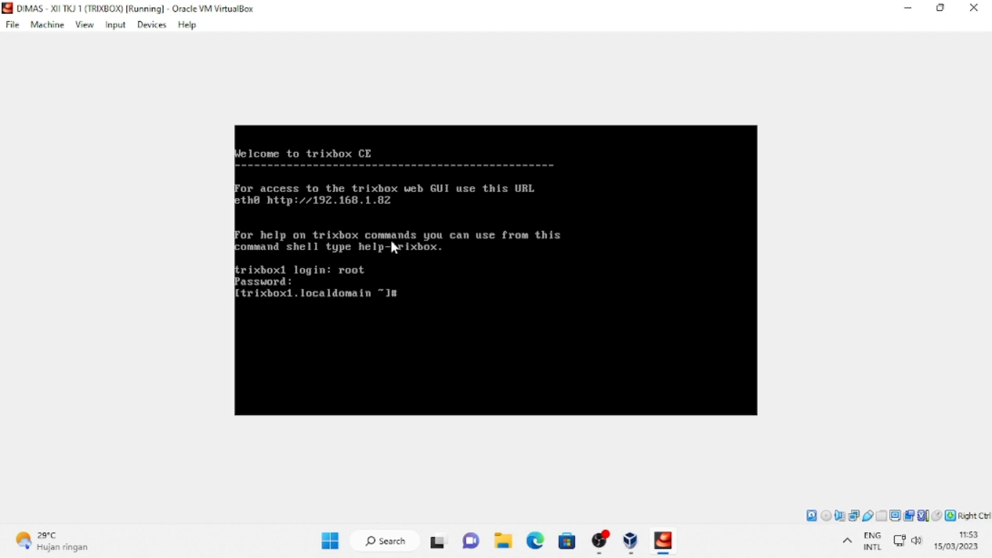
type("system-config-network")
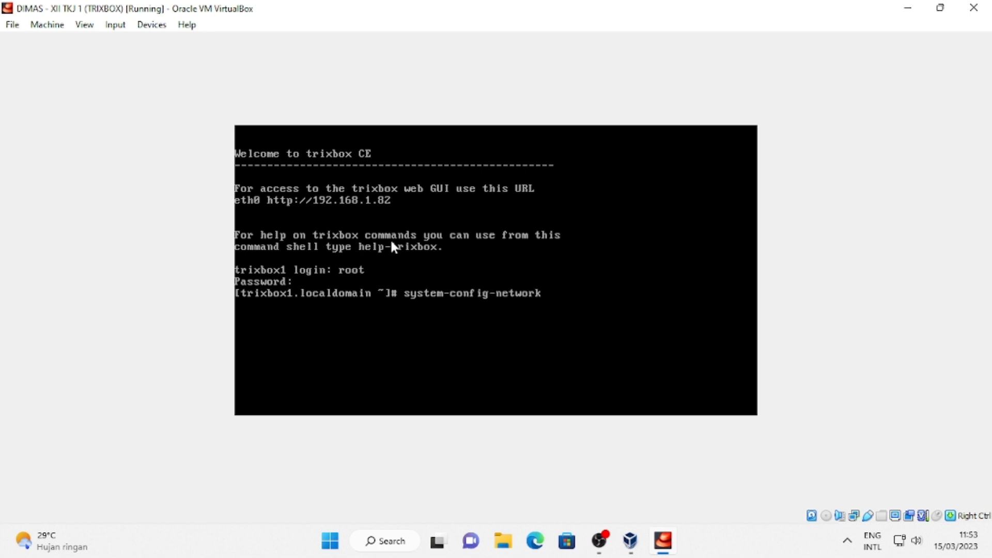
Run system-config-network, edit the eth0 device, and uncheck Use DHCP.
key("Return")
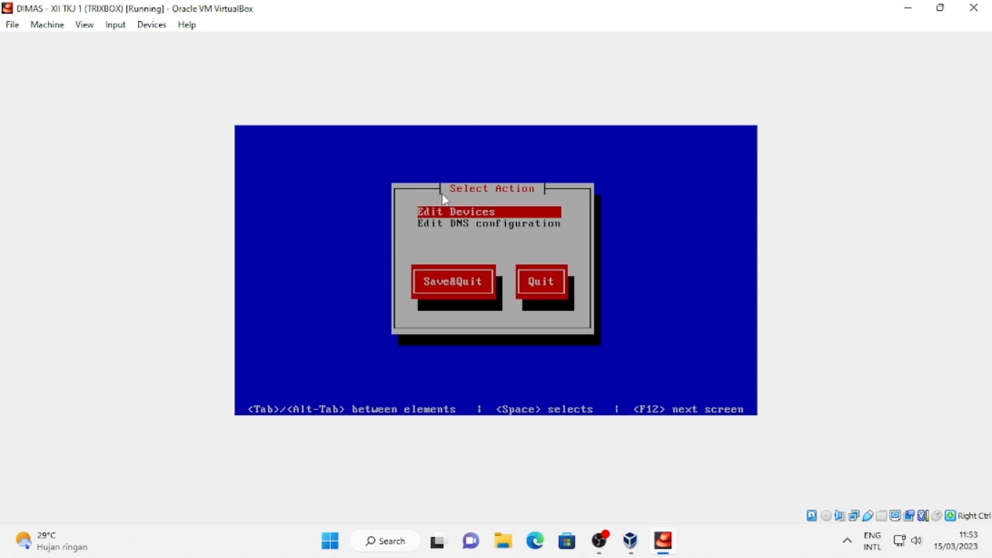
key("Return")
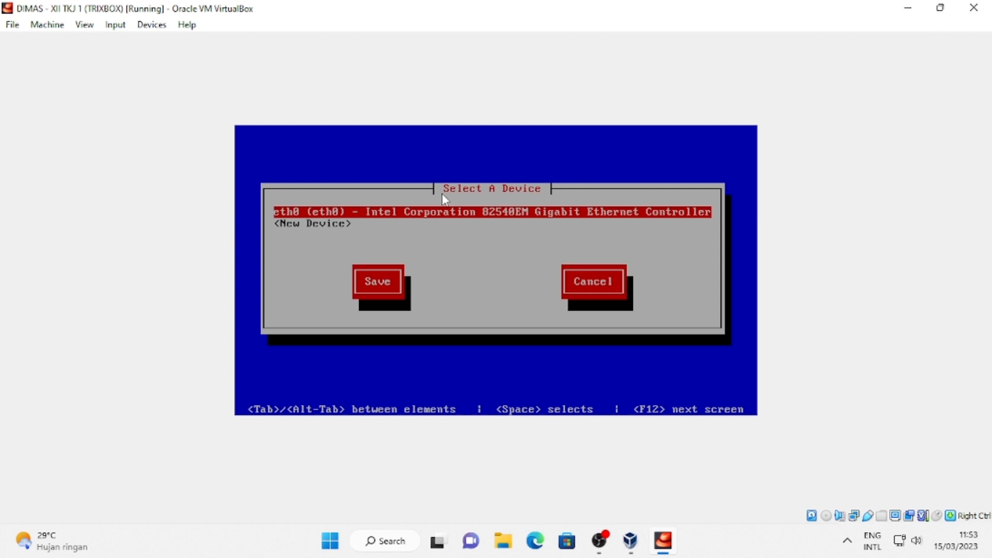
key("Return")
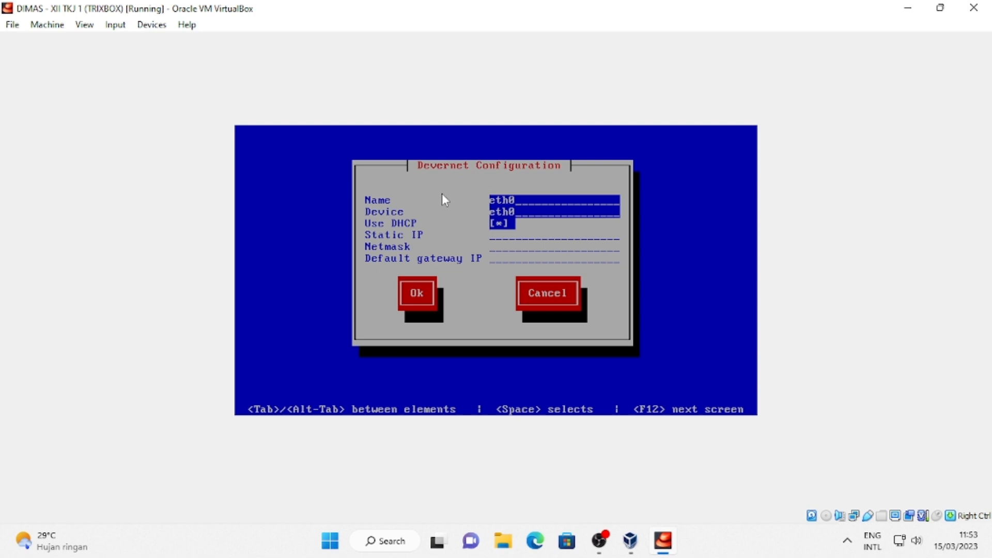
key("space")
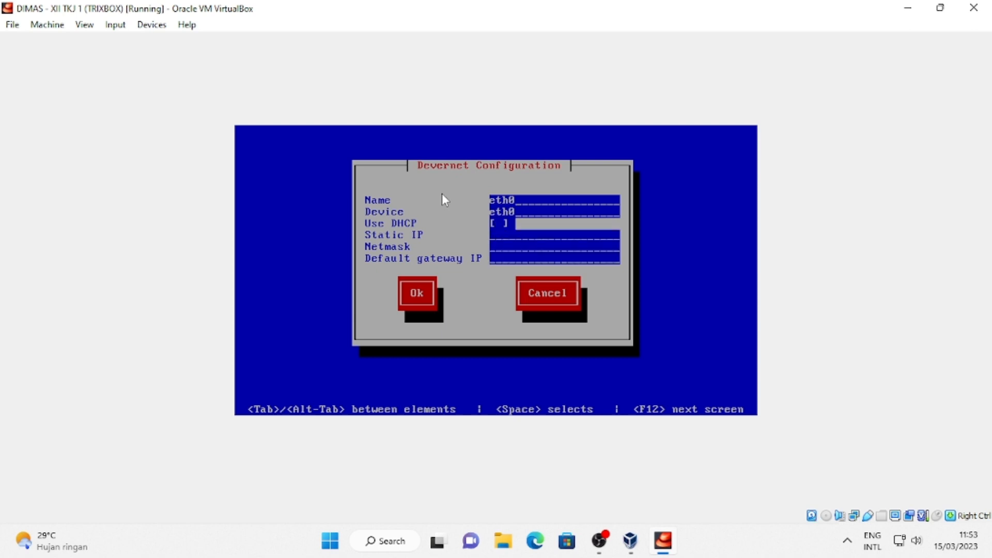
Open Windows Command Prompt from the Windows search.
left_click(399, 542)
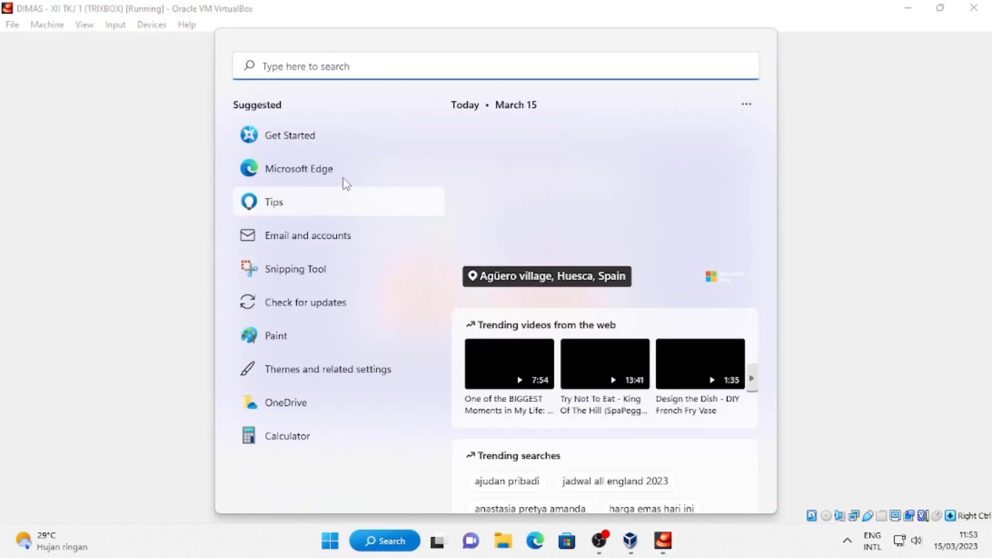
type("COMM")
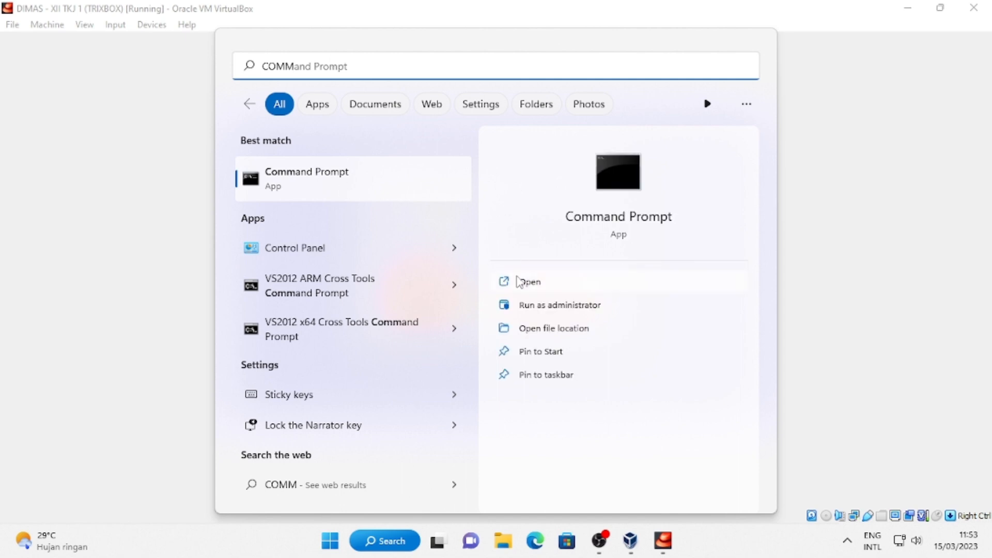
left_click(519, 282)
mouse_move(749, 112)
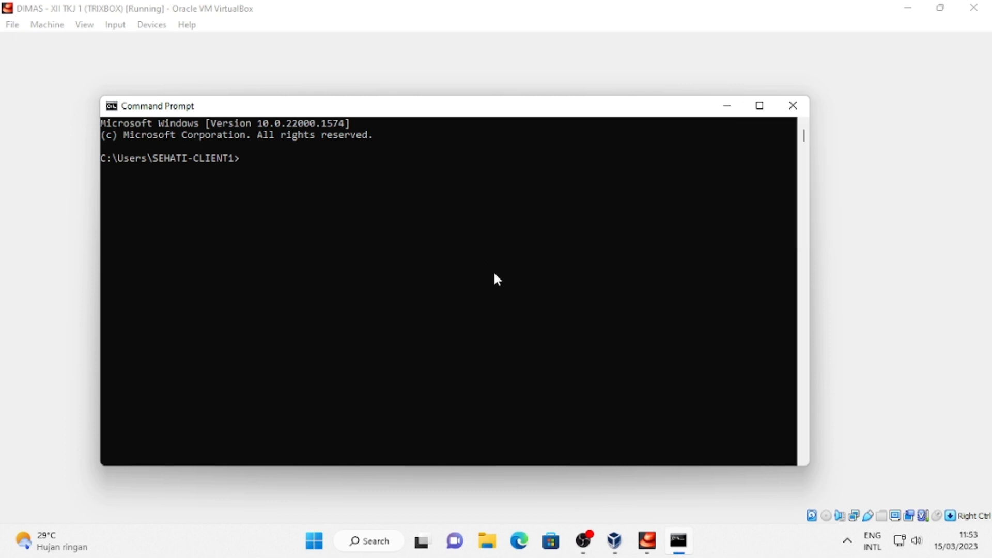
Run ipconfig to list the host's IPv4 192.168.1.72 and gateway 192.168.1.1.
type("ip config")
key("BackSpace")
key("BackSpace")
key("BackSpace")
key("BackSpace")
key("BackSpace")
key("BackSpace")
key("BackSpace")
key("BackSpace")
key("BackSpace")
type("ipconif")
key("BackSpace")
key("BackSpace")
type("fig")
key("Return")
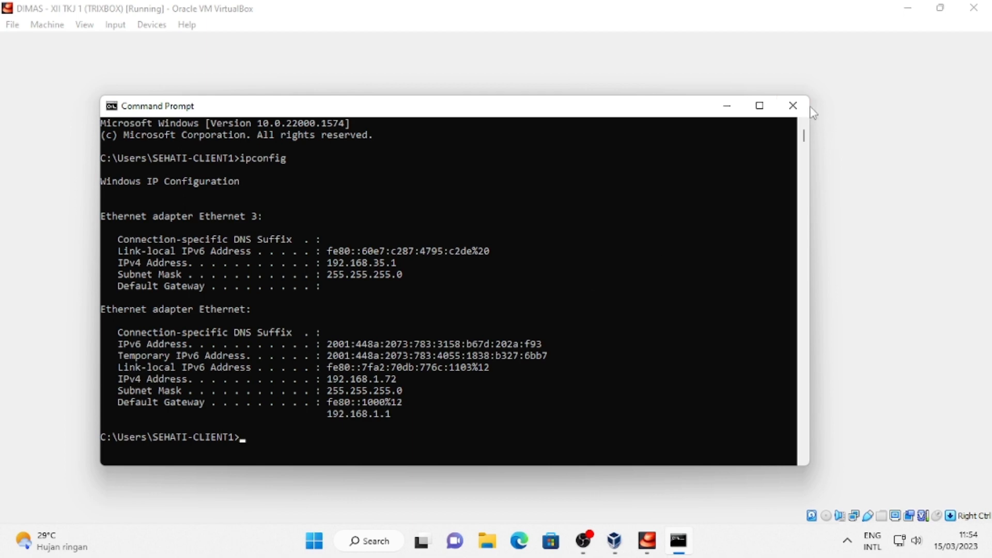
Give trixbox eth0 static IP 192.168.1.75, netmask 255.255.255.0 and gateway 192.168.1.72.
left_click(794, 106)
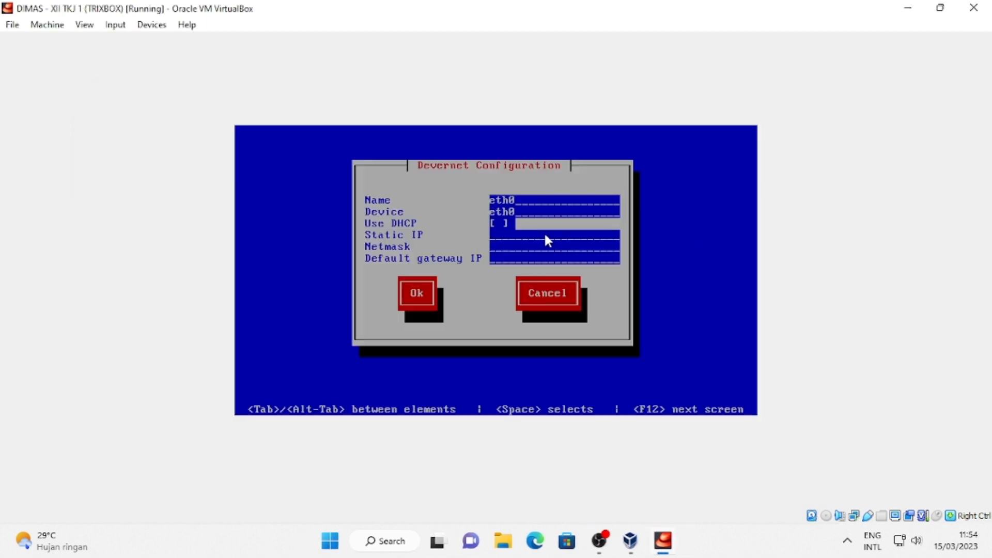
type("192")
type("255.255.255.0")
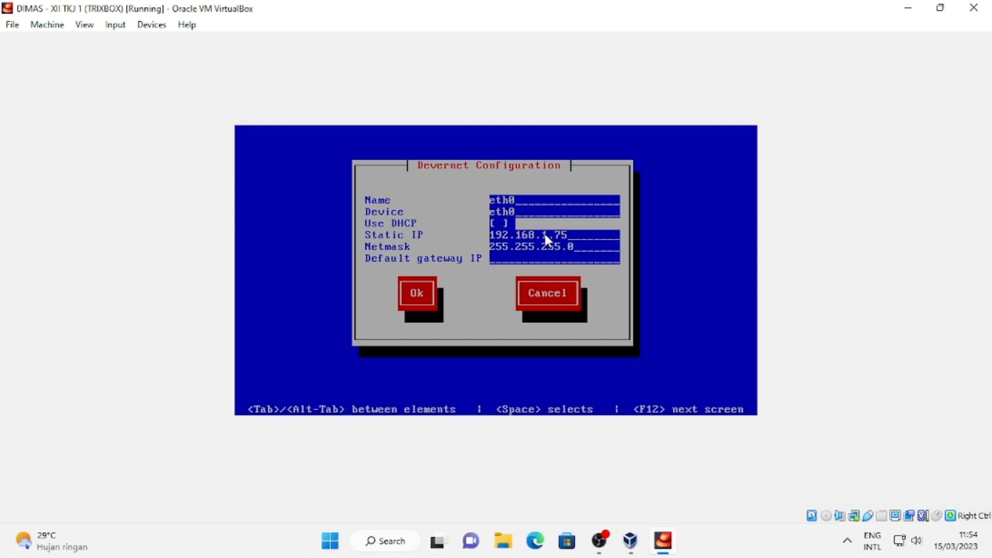
type("192.168.1.72")
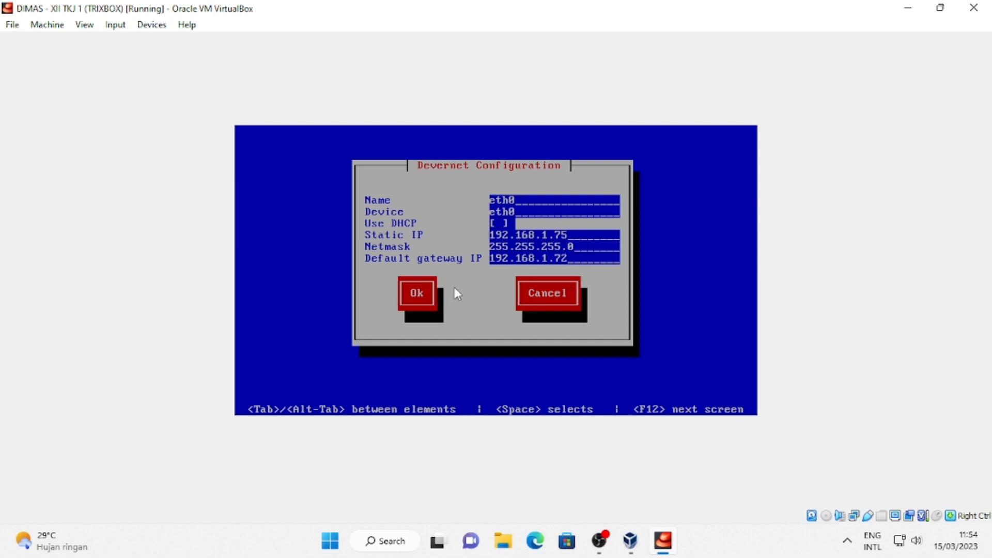
Confirm the eth0 settings, save the device list, and save and quit to the shell.
key("Tab")
key("space")
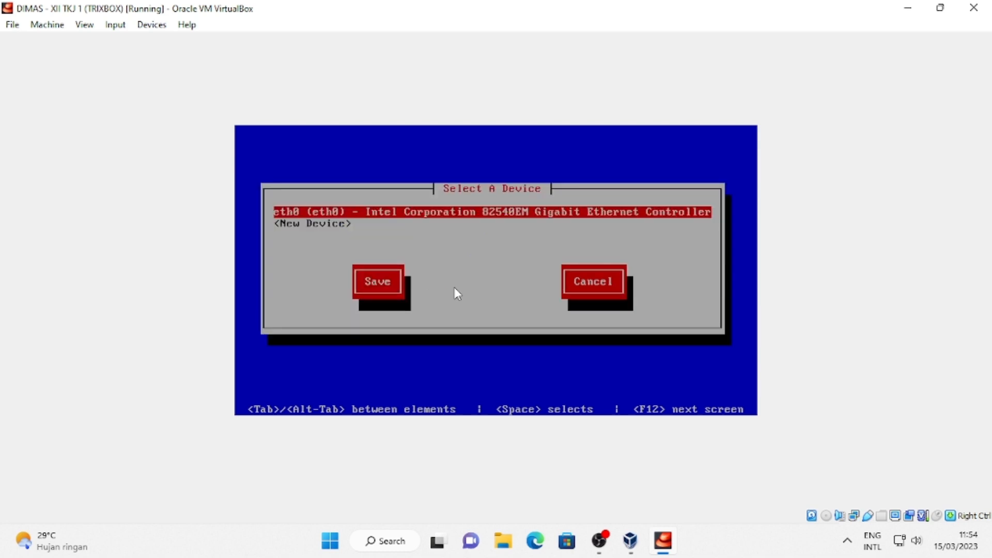
key("Down")
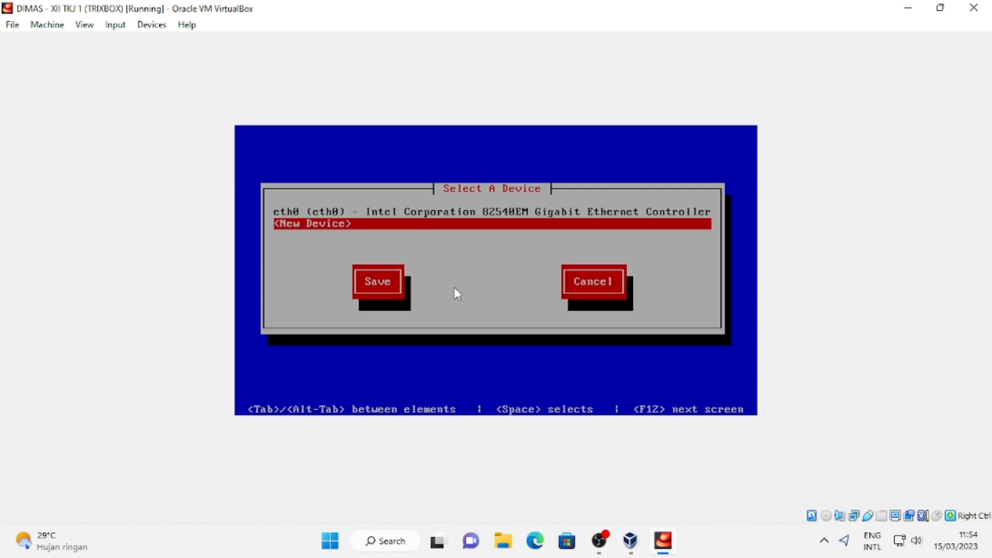
key("Up")
key("Tab")
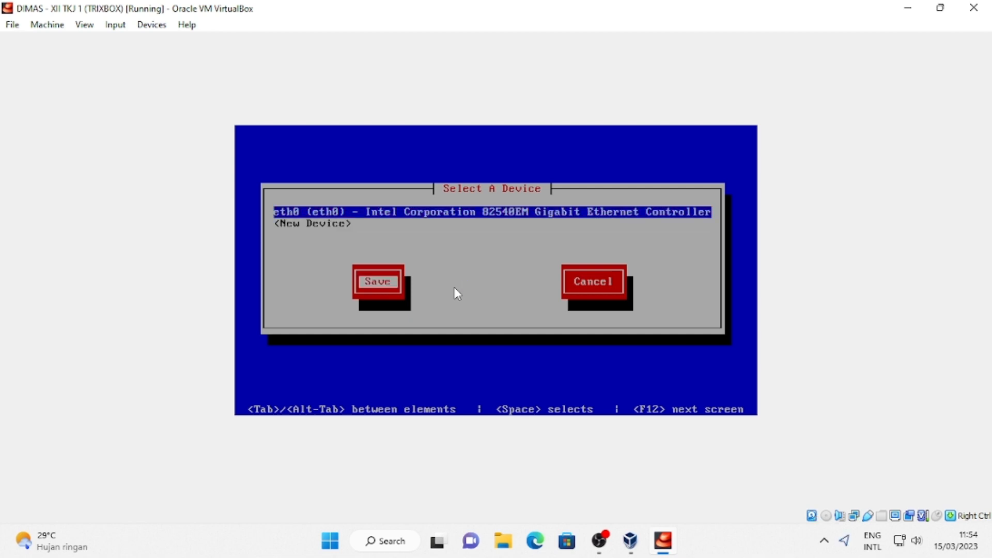
key("Return")
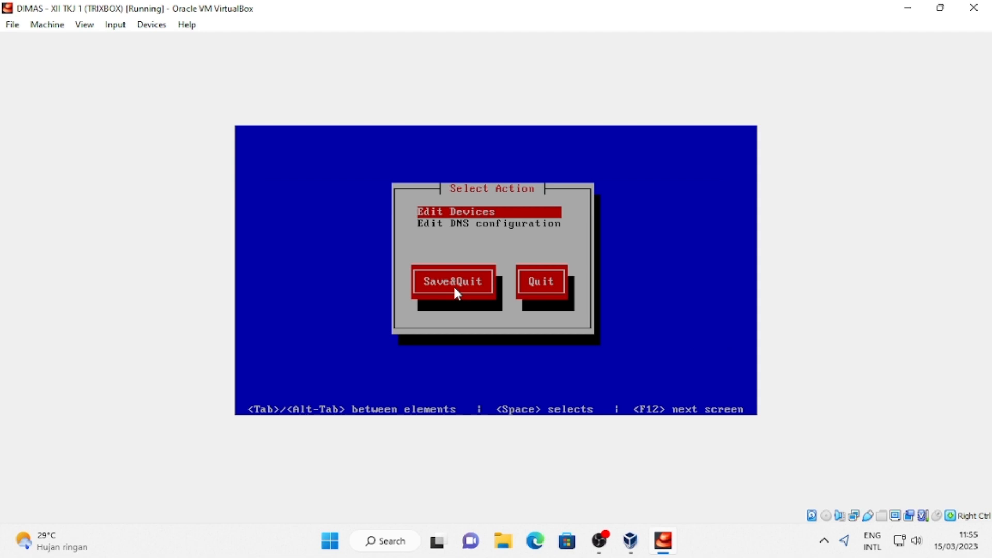
key("Tab")
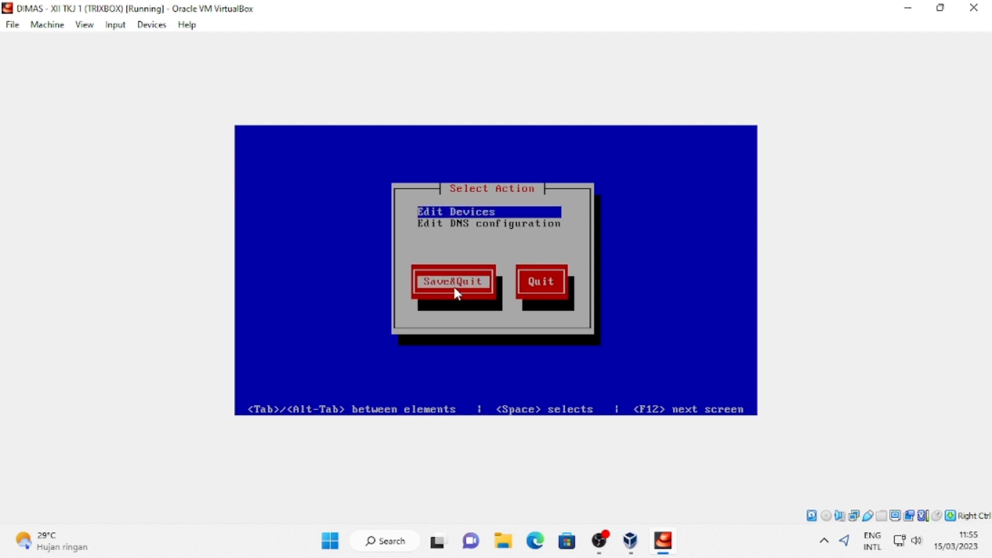
key("Return")
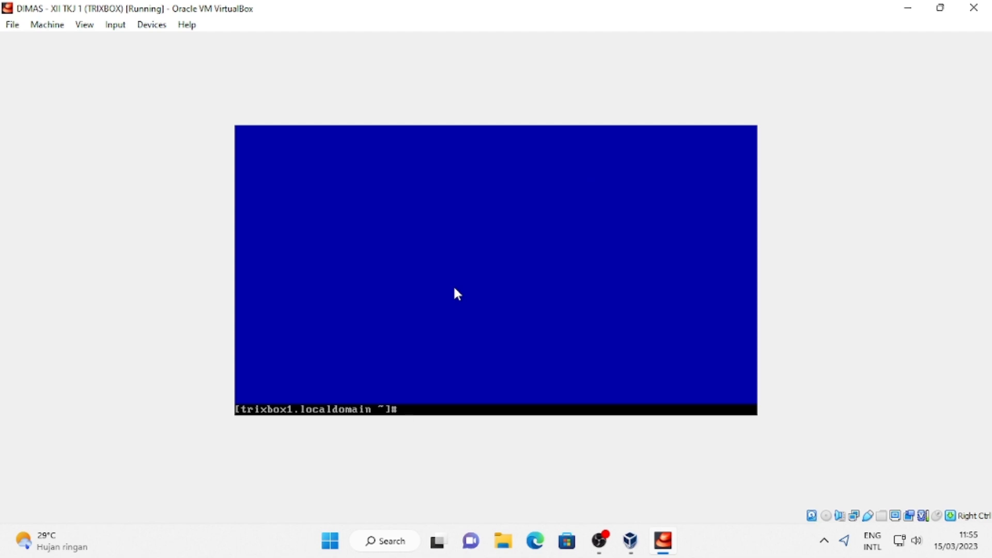
Restart the network service and verify with ifconfig that eth0 is now 192.168.1.75.
type("service network")
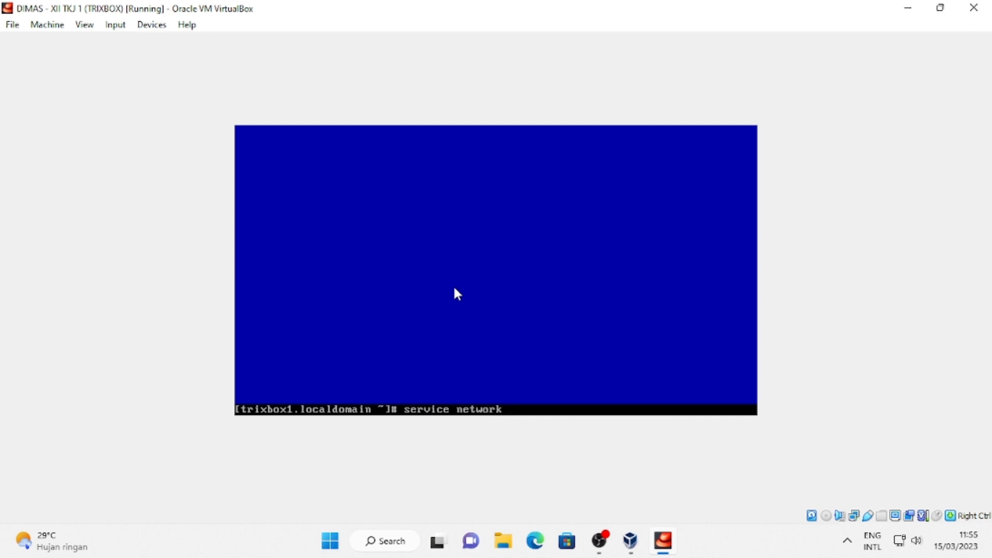
type(" restart")
key("Return")
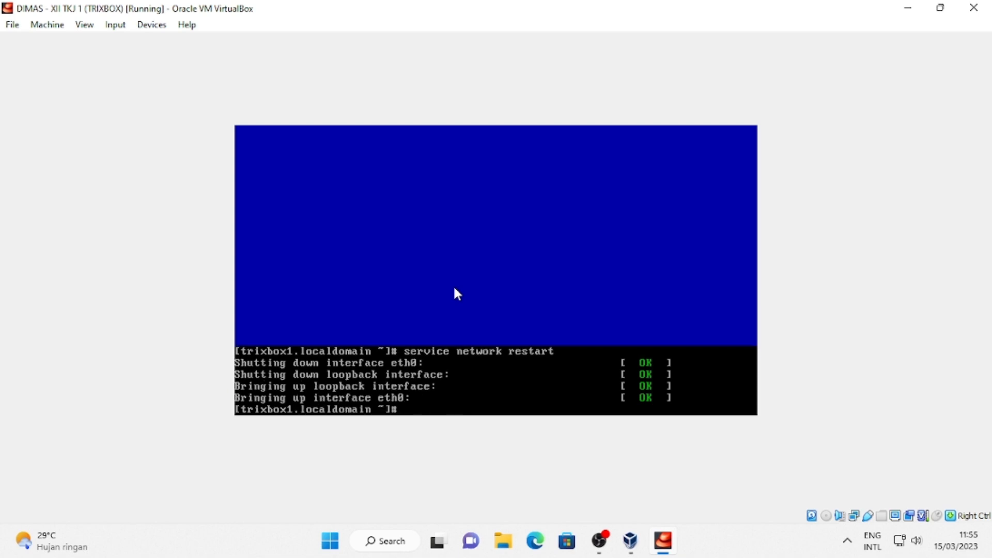
type("ifconfig")
key("Return")
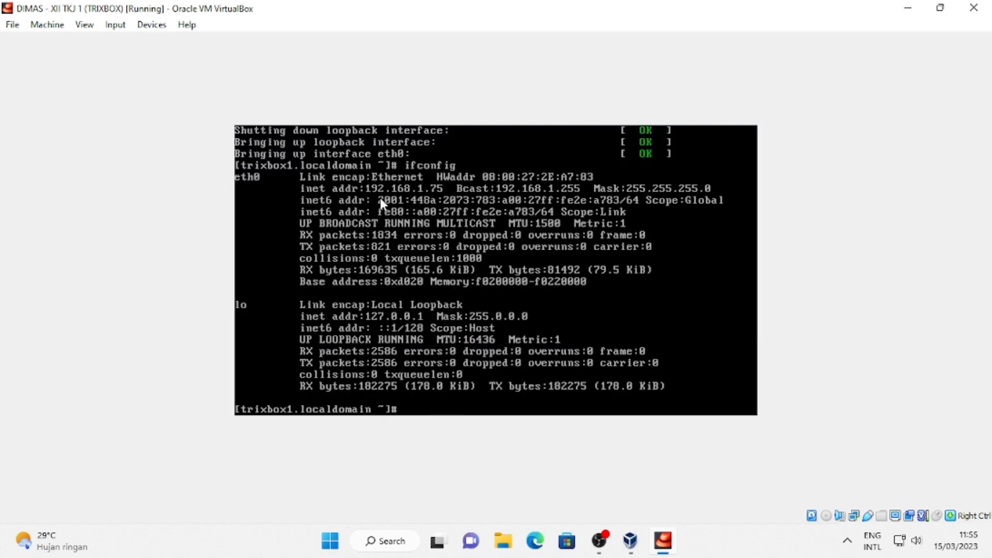
left_click(538, 550)
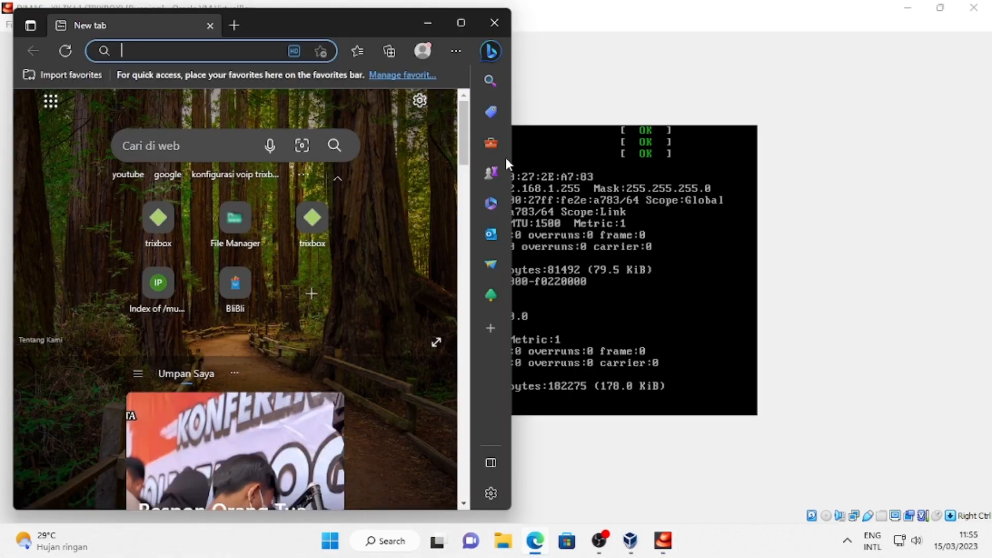
Load the trixbox page at 192.168.1.75 in a maximised Edge window.
left_click(462, 22)
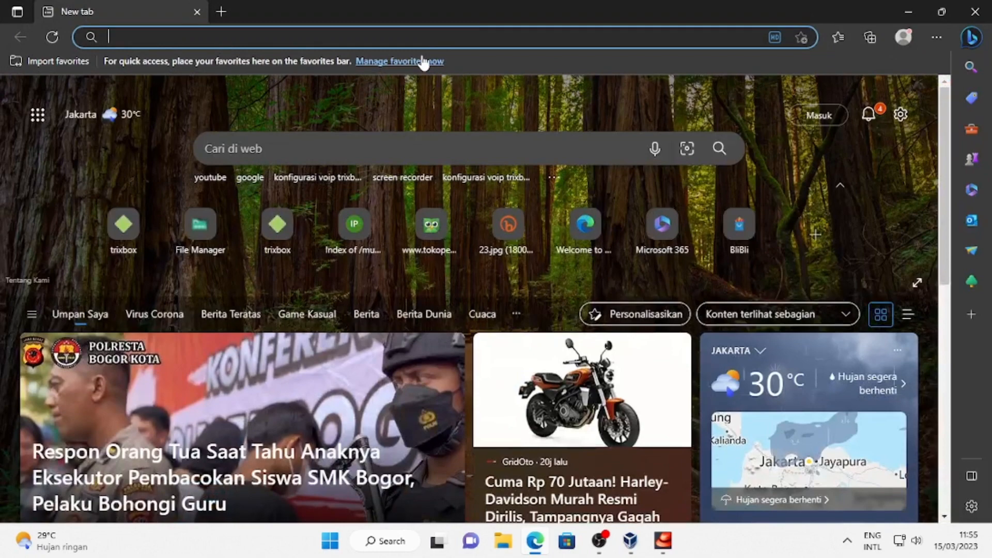
type("192.")
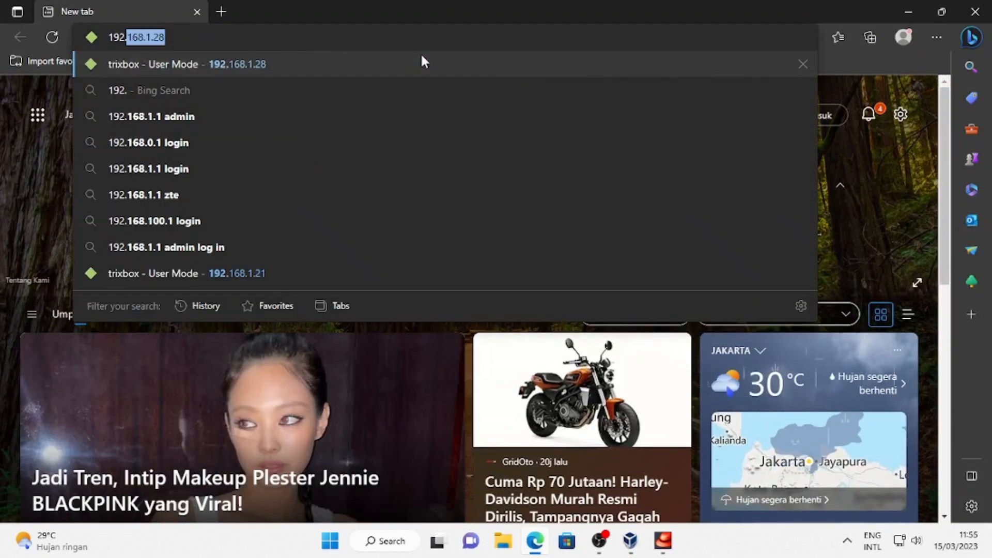
type("168.1.")
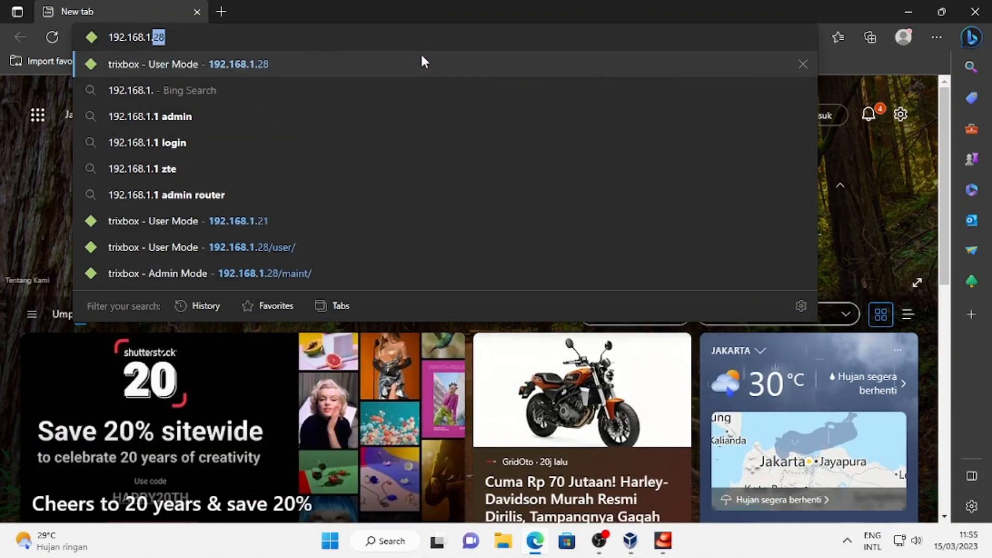
type("7")
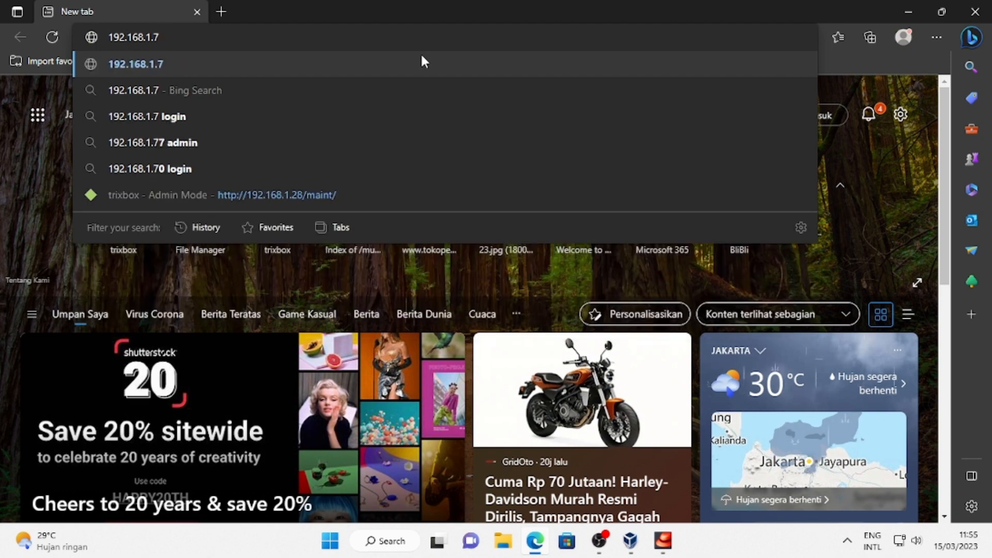
type("5")
key("Return")
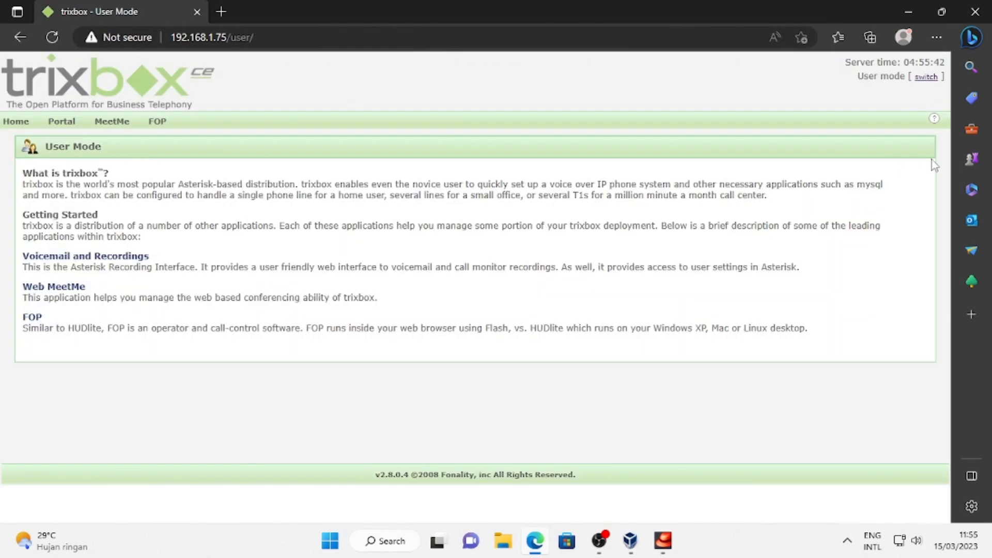
Switch to admin mode, sign in as maint, and decline saving the password.
left_click(925, 77)
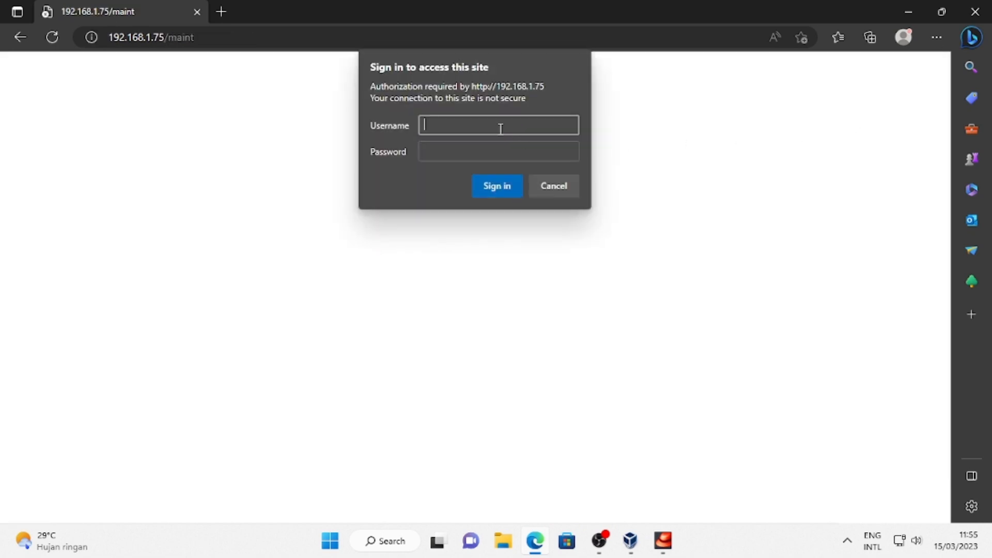
type("maint")
left_click(498, 151)
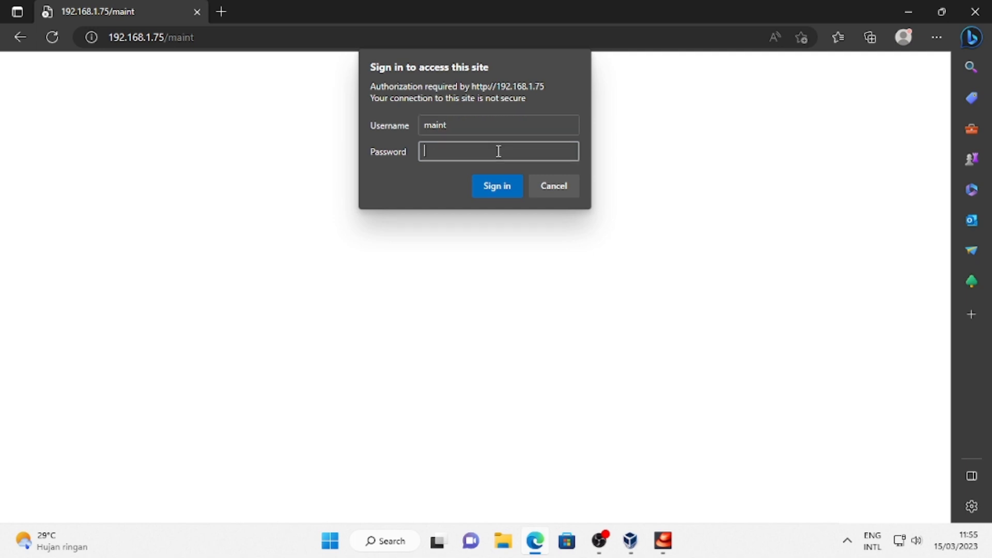
type("********")
key("BackSpace")
key("BackSpace")
key("BackSpace")
key("BackSpace")
key("BackSpace")
key("BackSpace")
key("BackSpace")
key("BackSpace")
type("*********")
left_click(507, 190)
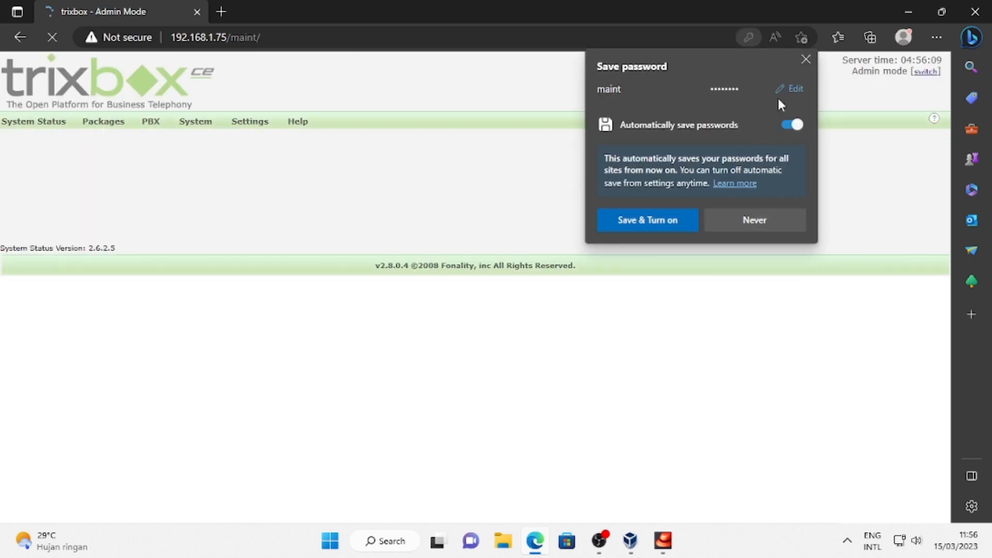
left_click(751, 223)
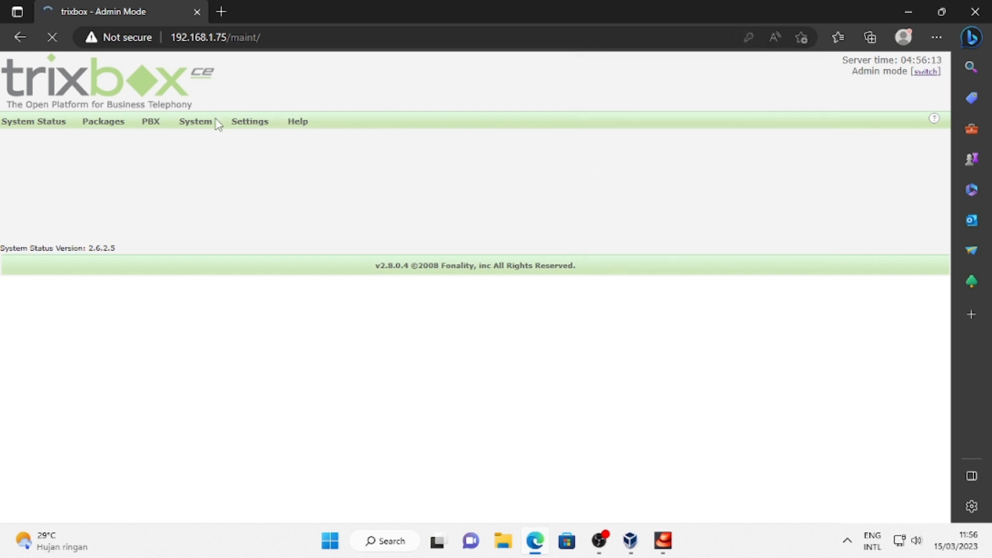
Dismiss the package list error and go to PBX Settings.
left_click(103, 123)
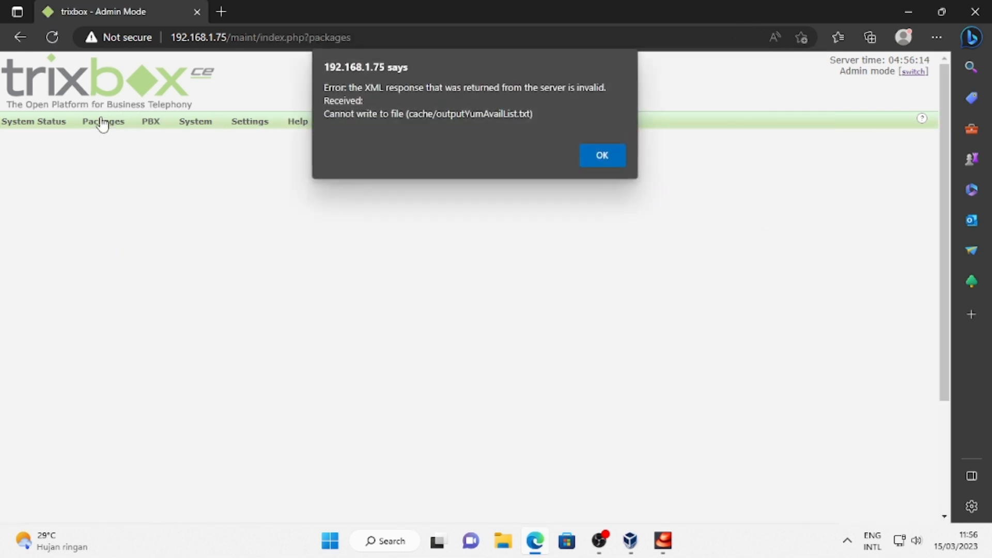
left_click(579, 154)
mouse_move(155, 126)
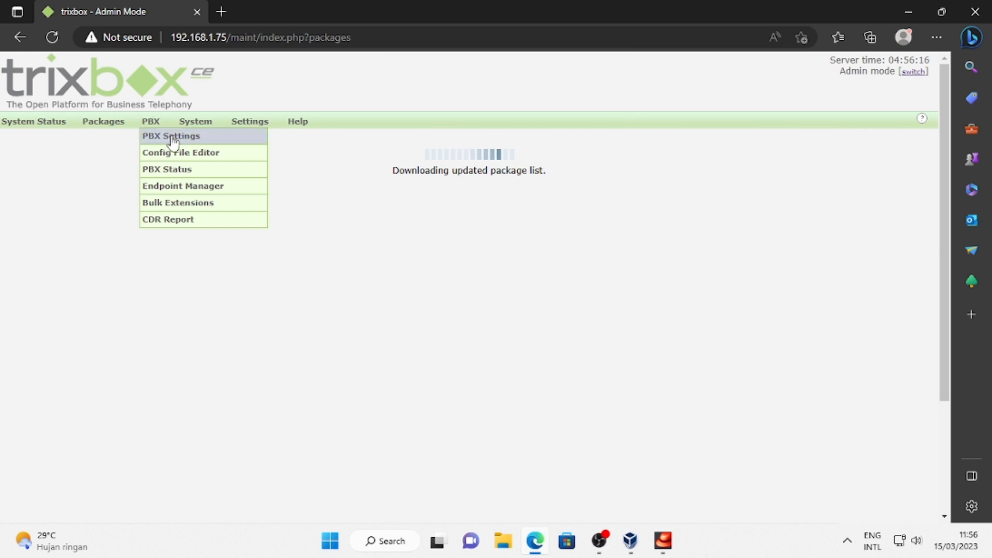
left_click(166, 138)
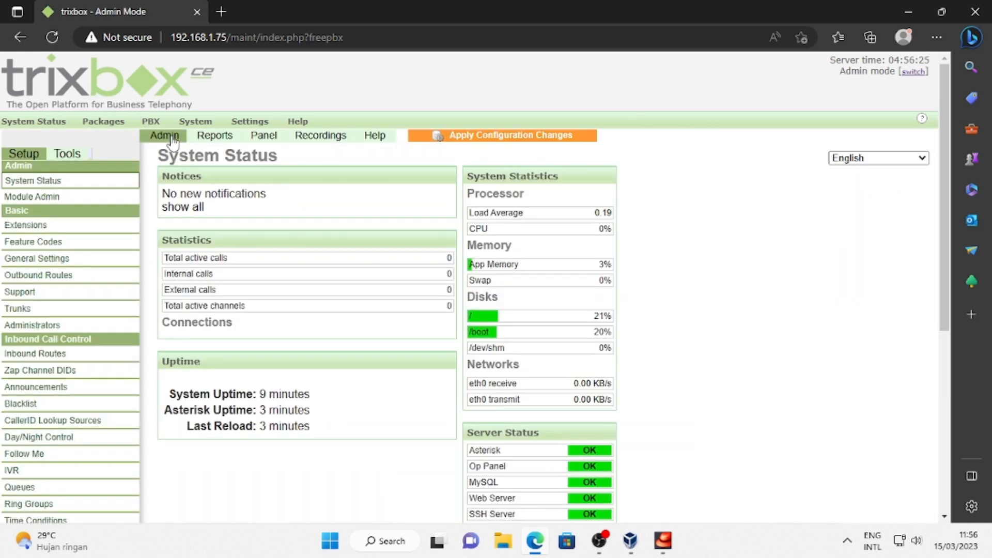
Start a generic SIP extension 2004 with a display name and SIP alias 2004.
left_click(37, 226)
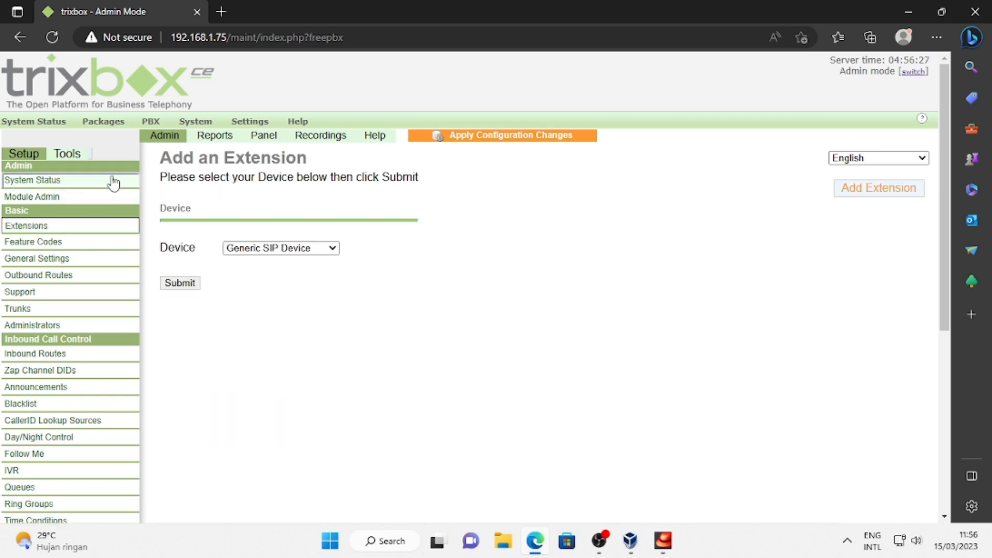
left_click(181, 282)
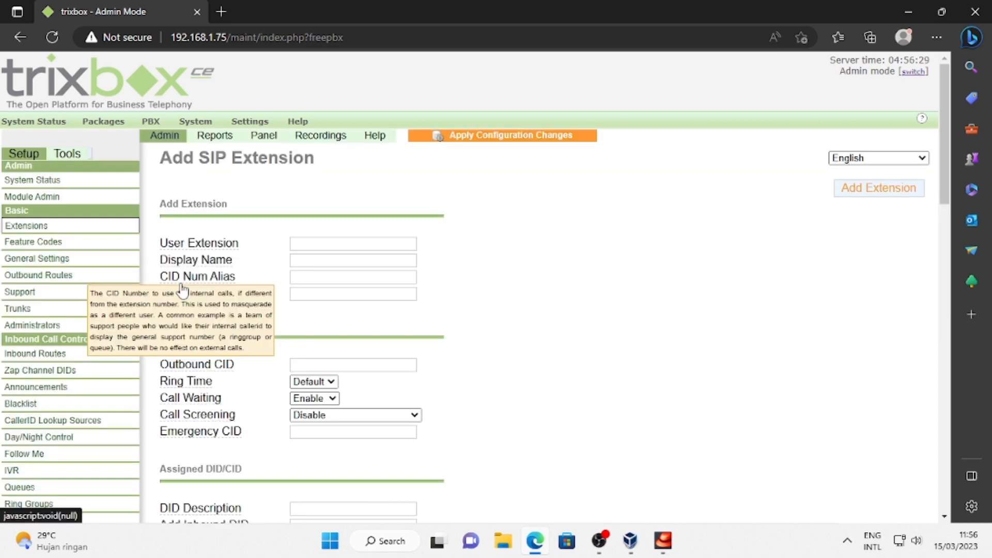
left_click(309, 244)
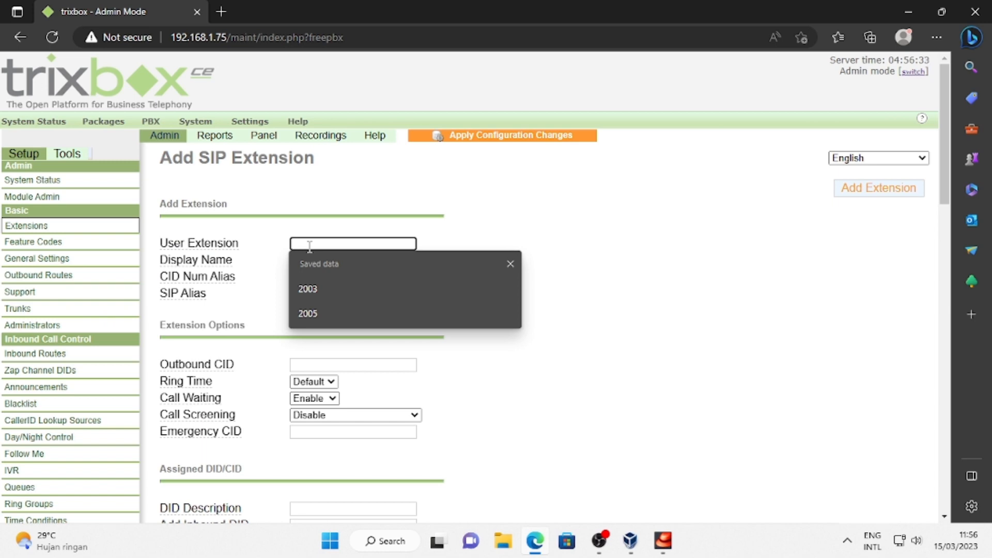
type("2004")
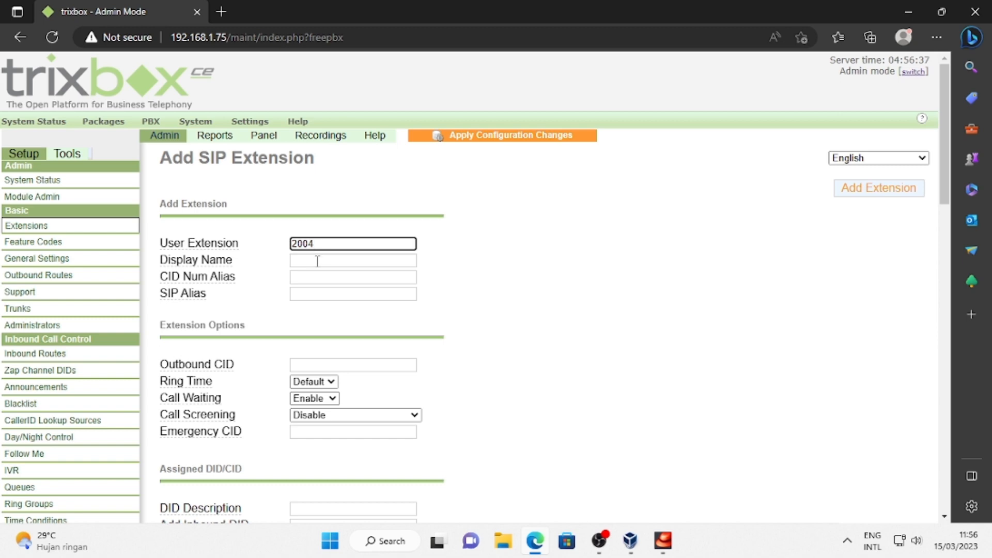
left_click(317, 261)
type("DIM")
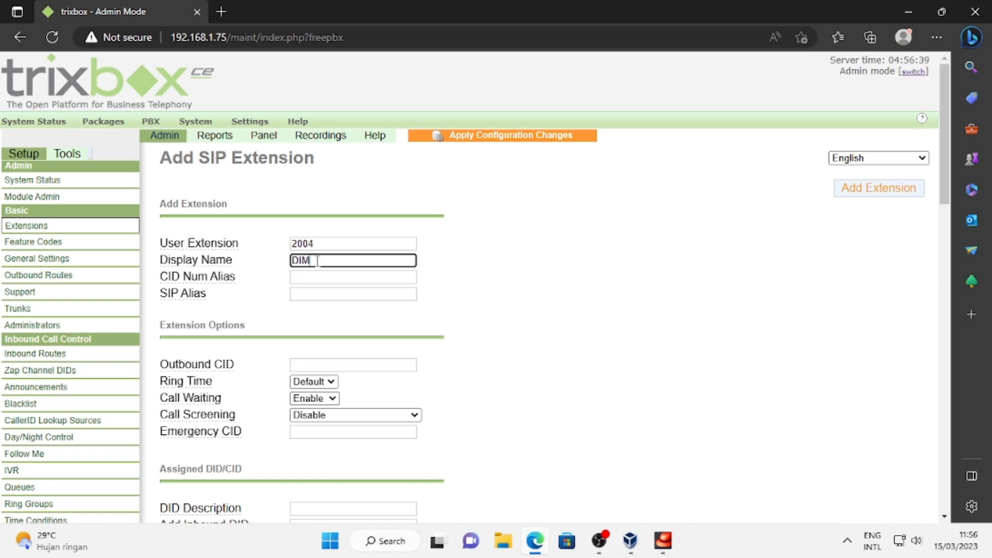
type("AS CANTIK")
left_click(318, 279)
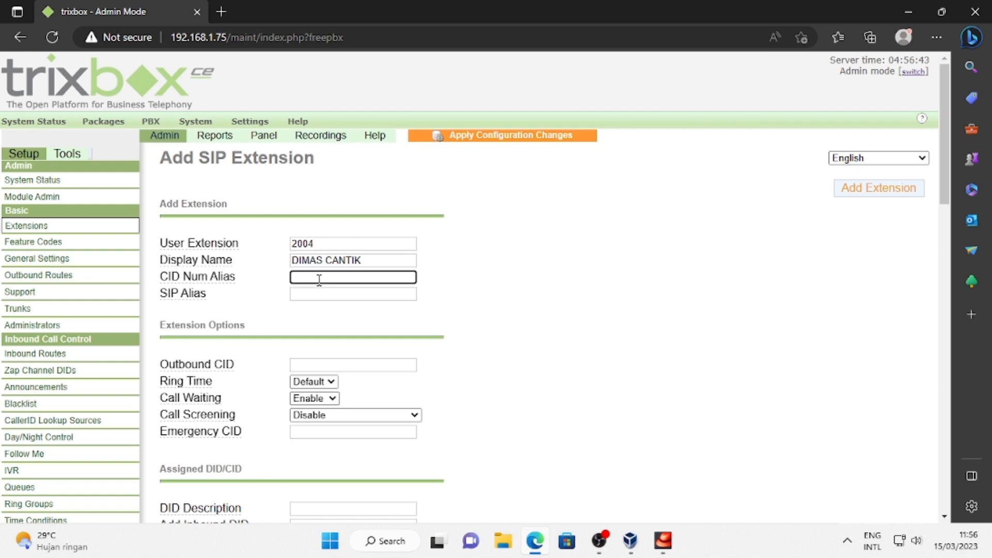
left_click(321, 292)
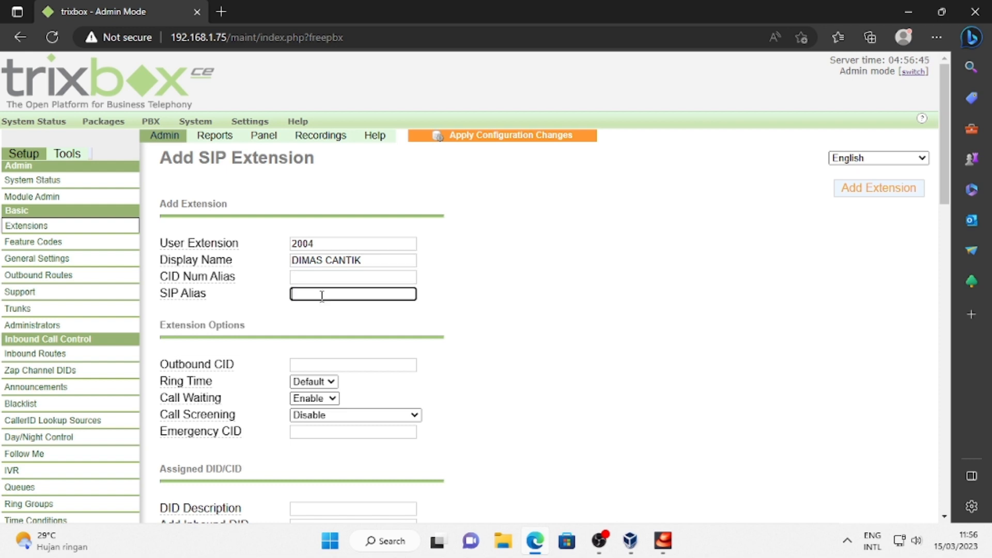
type("2004")
scroll(338, 390, "down", 10)
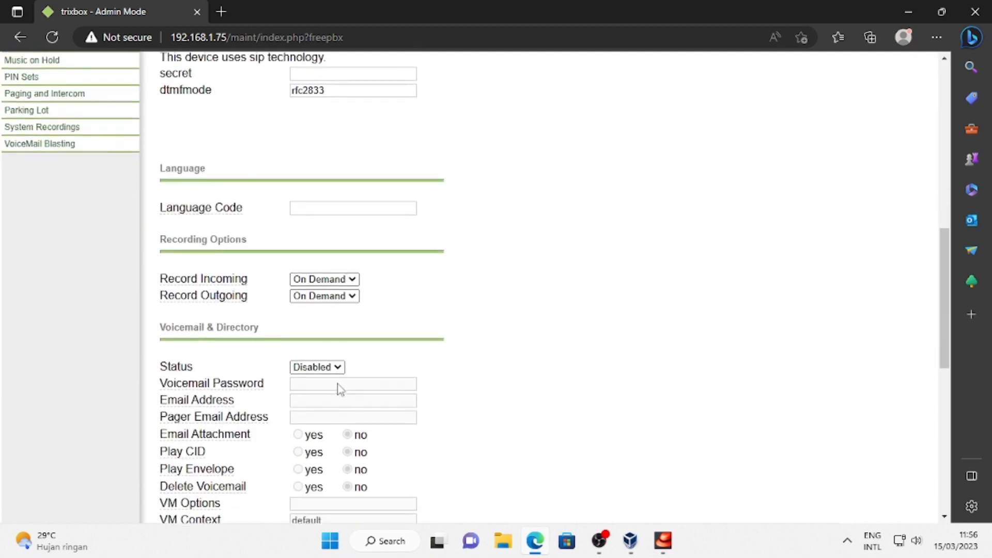
scroll(339, 385, "up", 7)
scroll(363, 258, "down", 7)
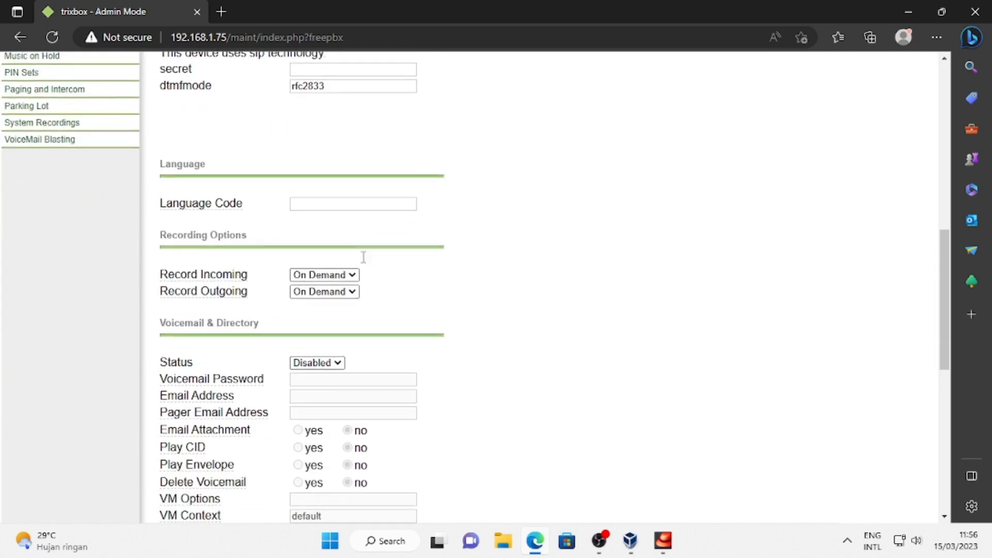
scroll(349, 361, "down", 6)
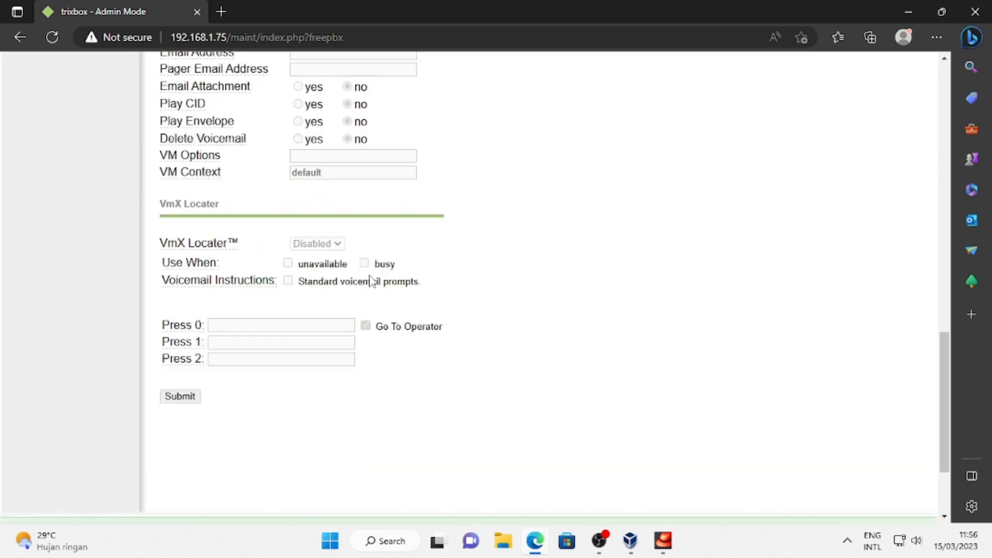
scroll(336, 341, "up", 6)
Enable voicemail for extension 2004 and set a voicemail password.
left_click(337, 357)
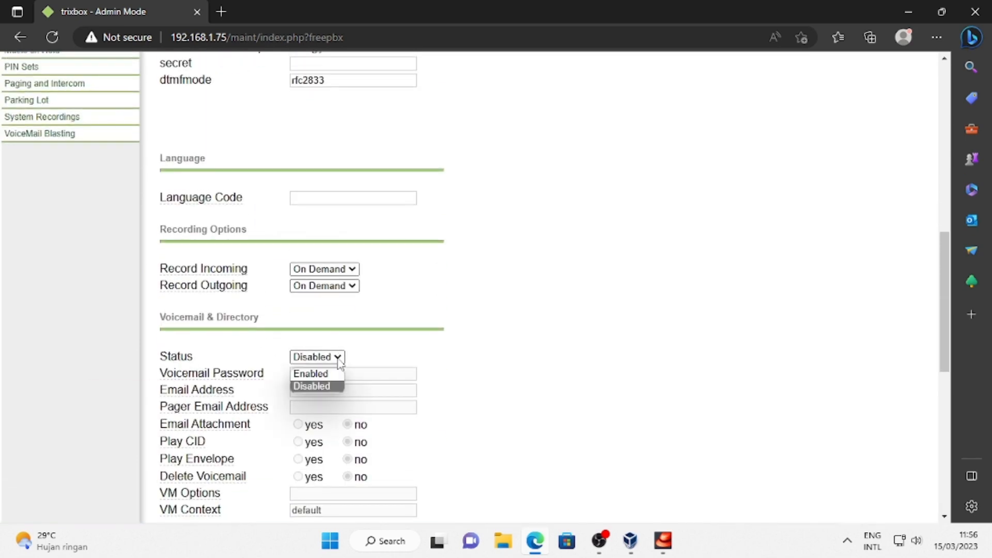
left_click(320, 373)
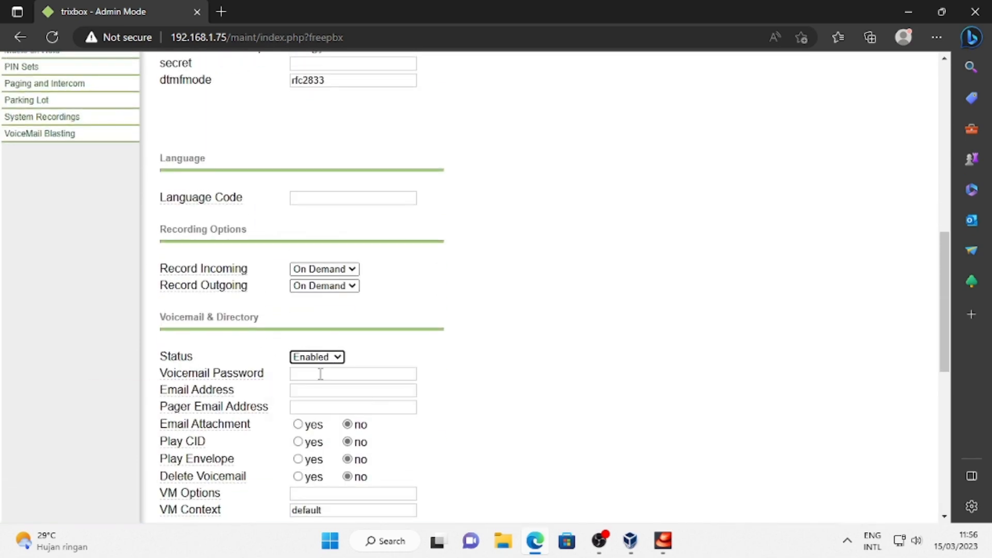
left_click(317, 373)
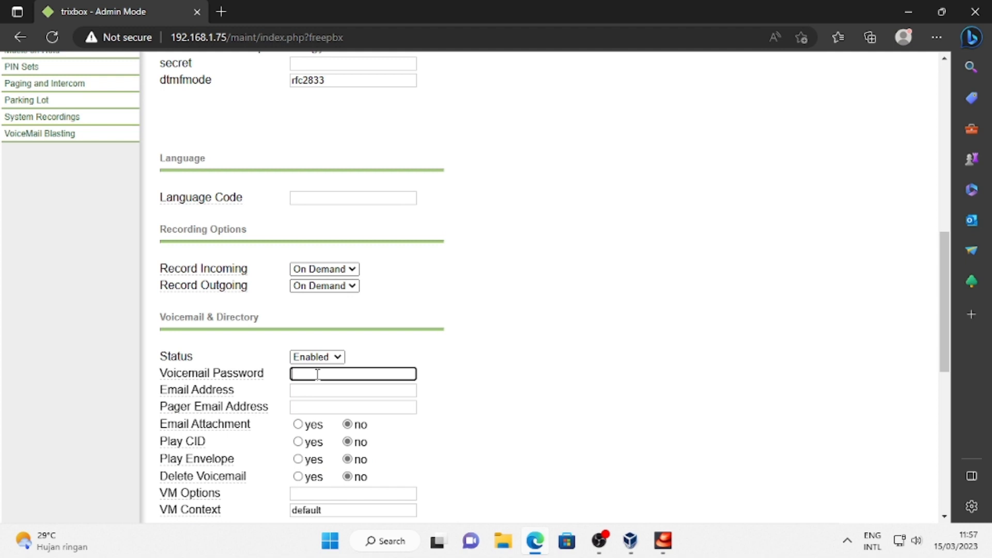
Enable VmX Locater for unavailable and busy with standard prompts, then submit.
scroll(317, 373, "down", 3)
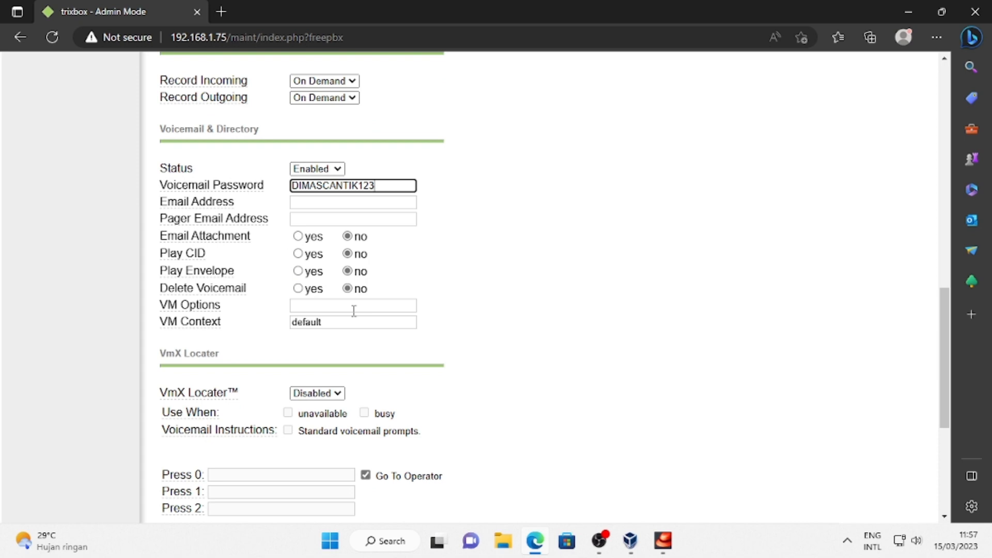
left_click(337, 394)
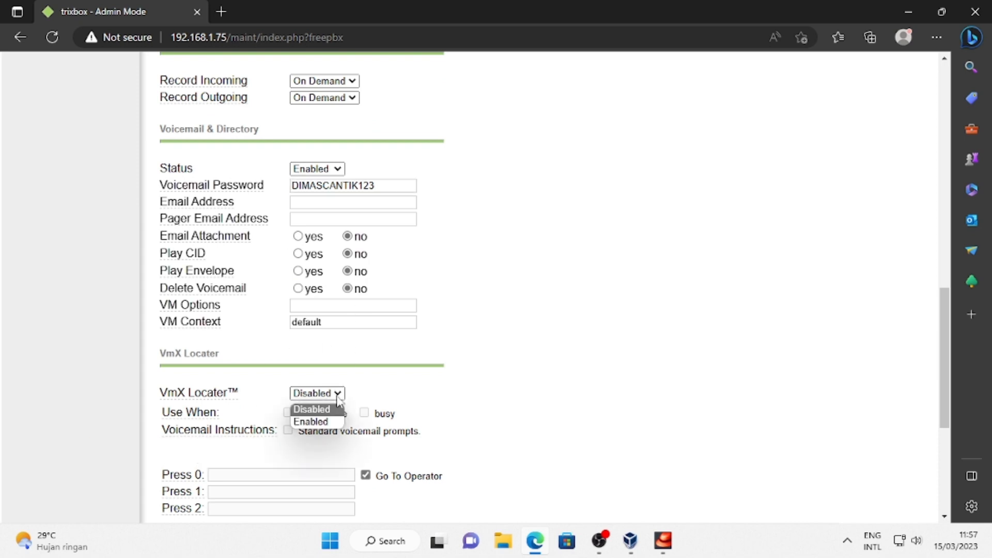
left_click(320, 421)
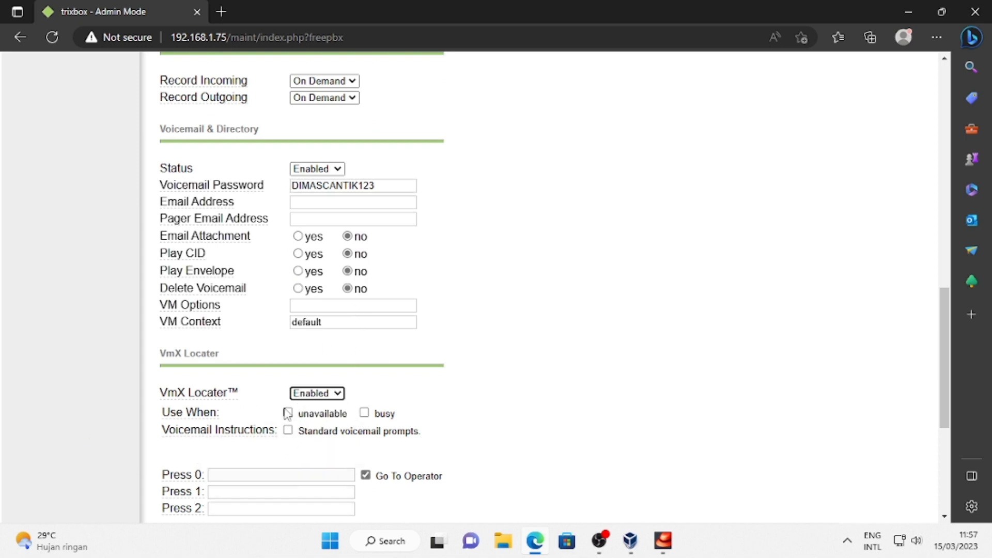
left_click(288, 412)
left_click(288, 431)
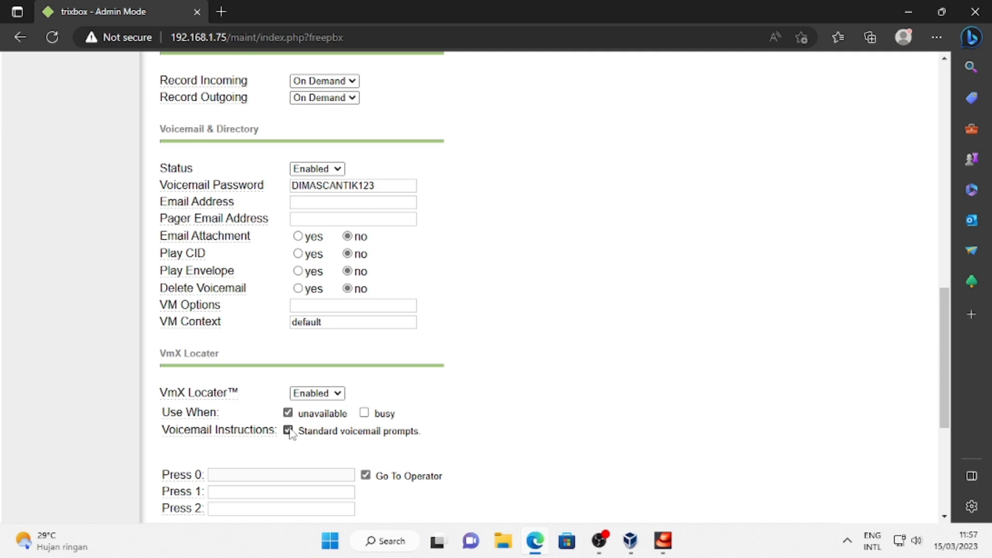
left_click(364, 413)
scroll(336, 408, "down", 5)
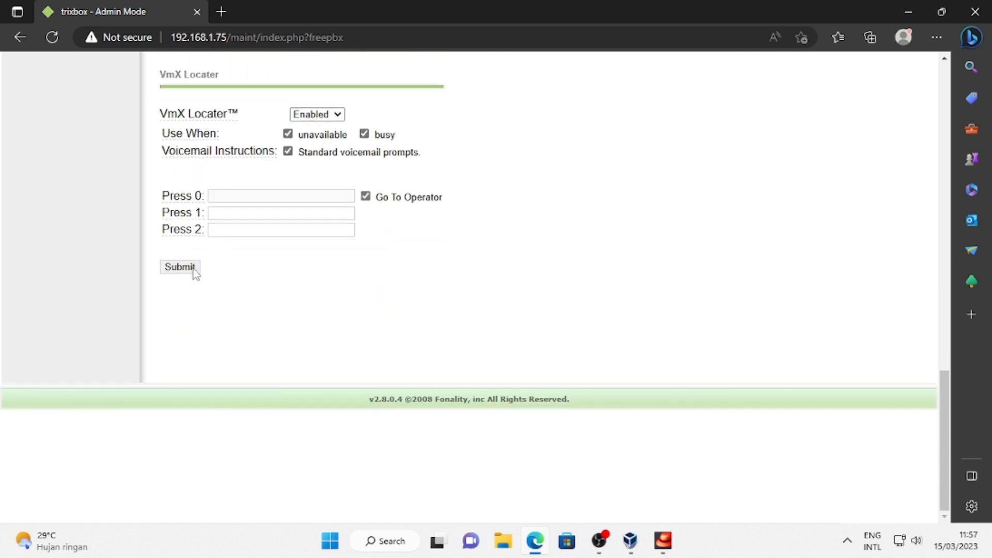
left_click(181, 266)
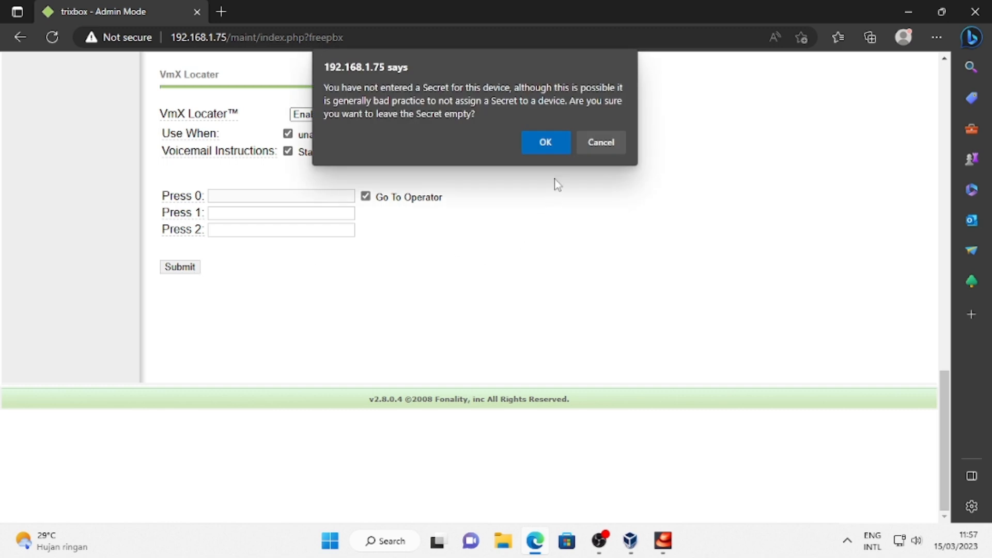
Correct the voicemail password and submit extension 2004 again.
left_click(546, 143)
key("BackSpace")
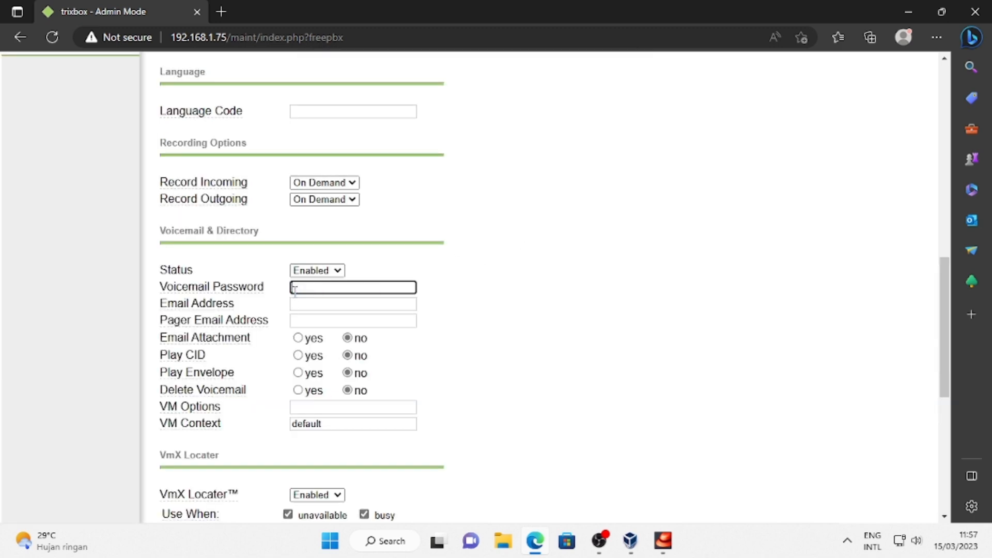
scroll(463, 261, "down", 5)
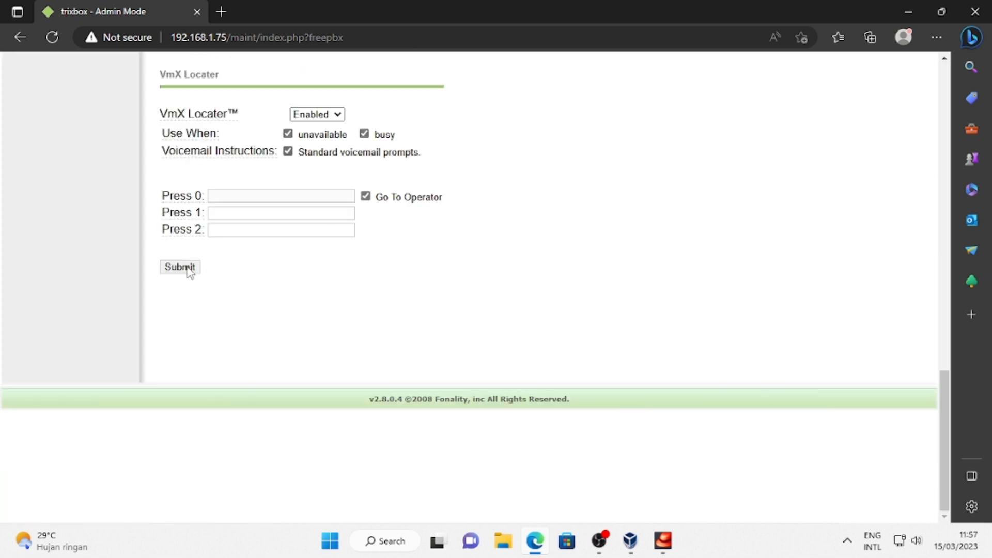
left_click(185, 268)
Accept the empty-secret warning, then fill extension 2005 with a display name and SIP alias 2005.
left_click(559, 142)
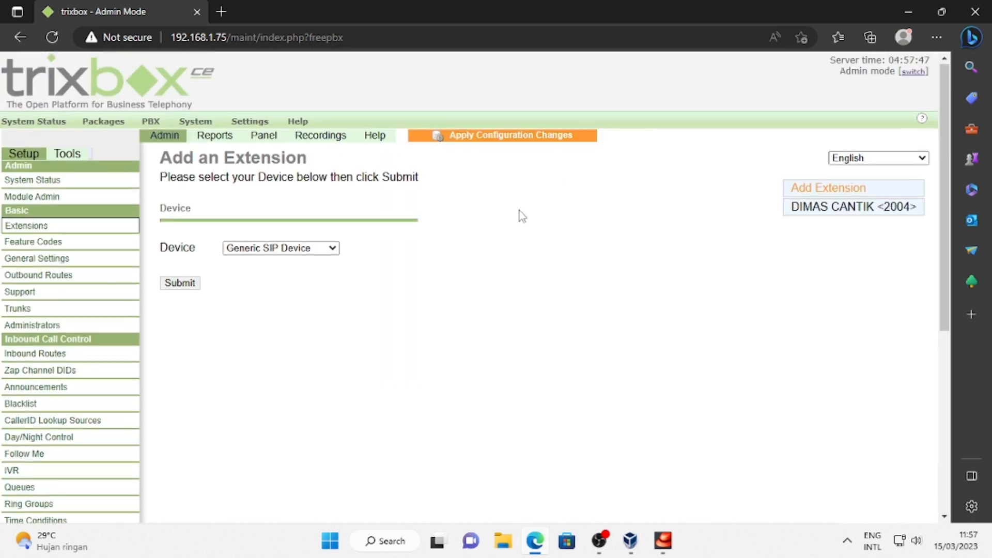
left_click(184, 287)
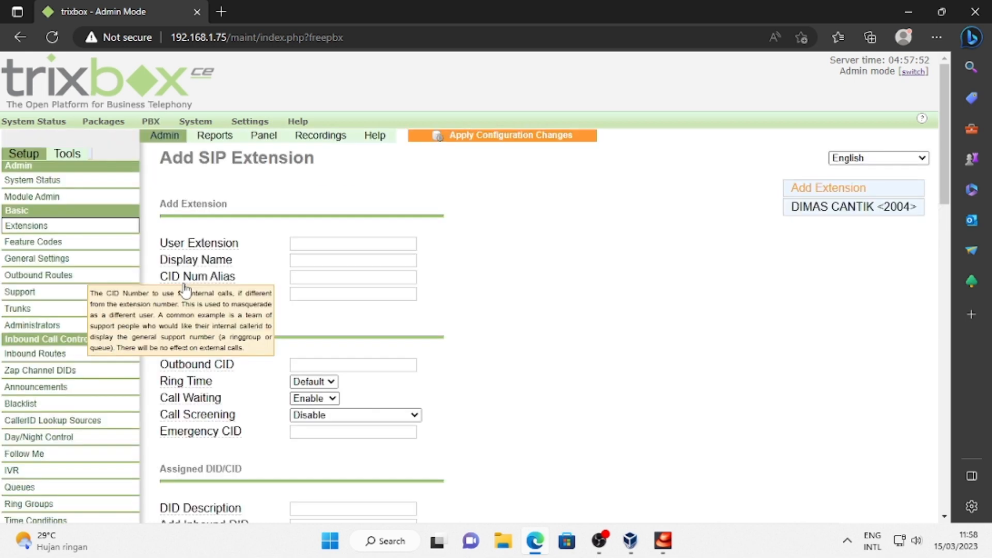
left_click(313, 245)
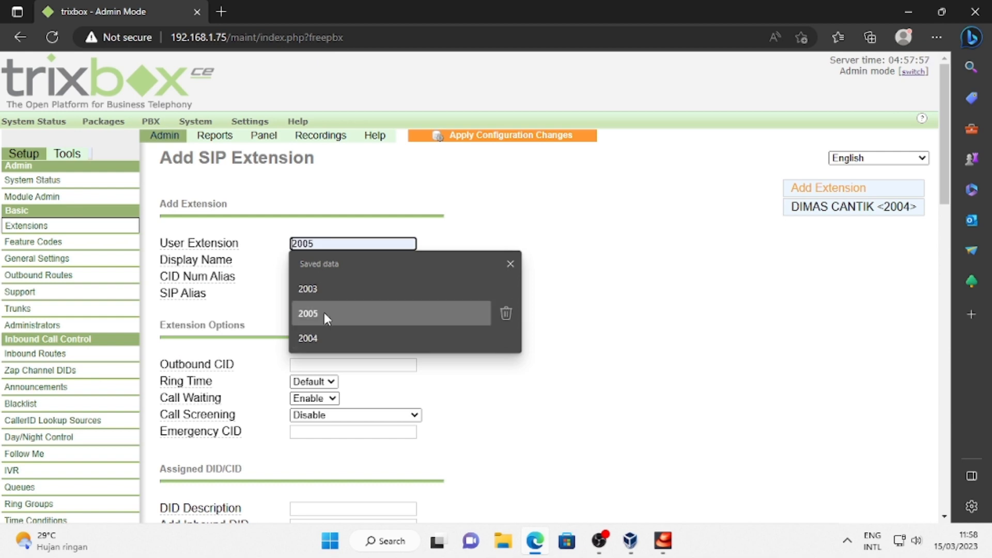
left_click(324, 313)
left_click(326, 260)
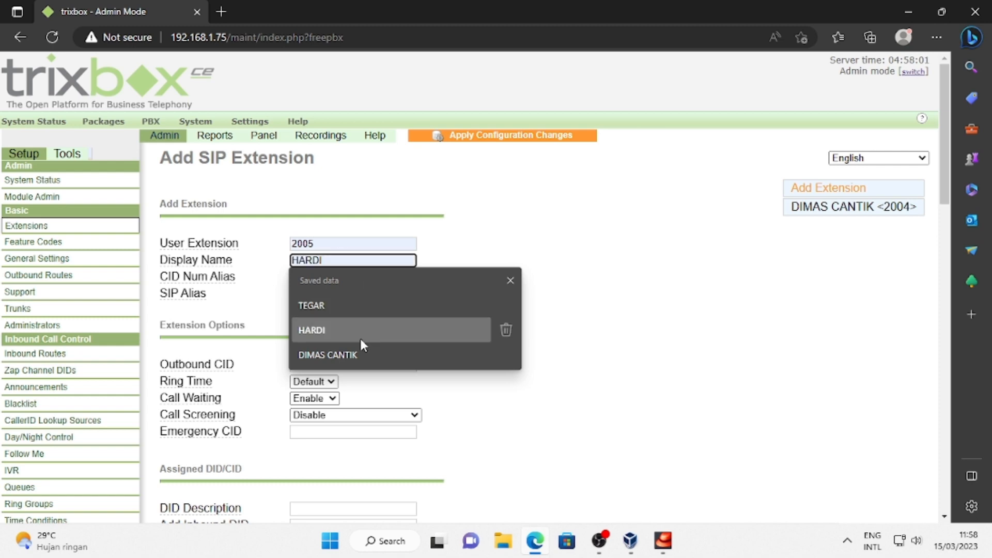
left_click(341, 333)
left_click(318, 278)
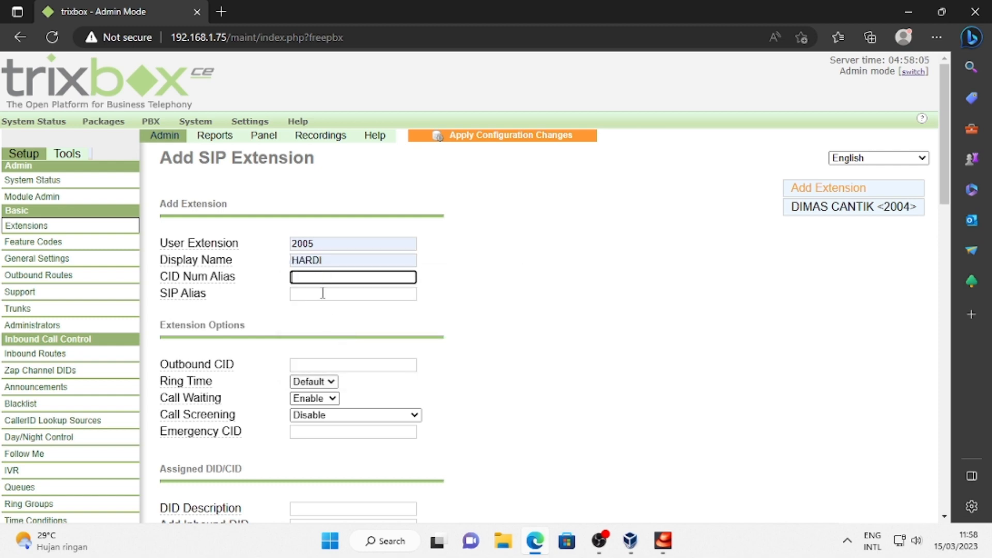
left_click(322, 293)
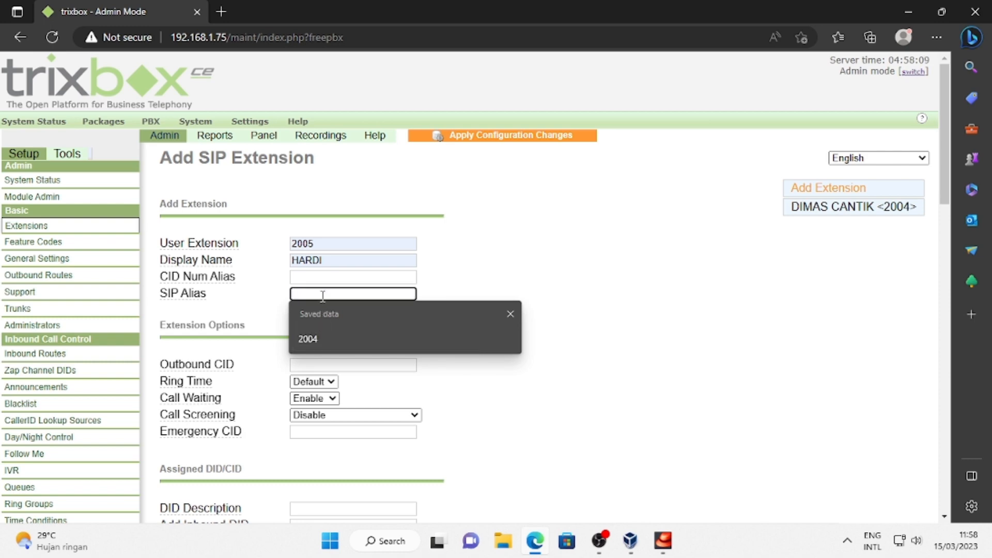
type("2005")
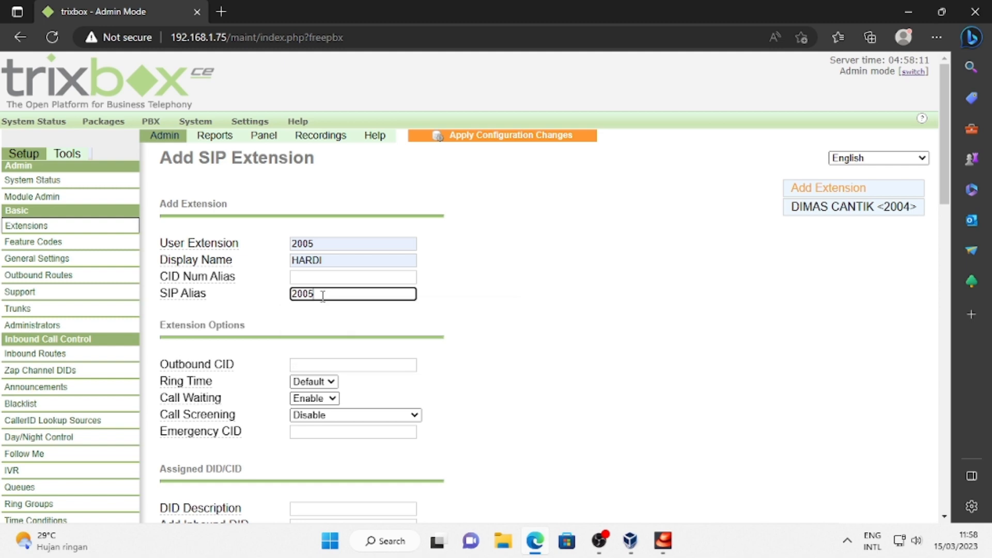
scroll(363, 351, "down", 3)
scroll(318, 265, "down", 6)
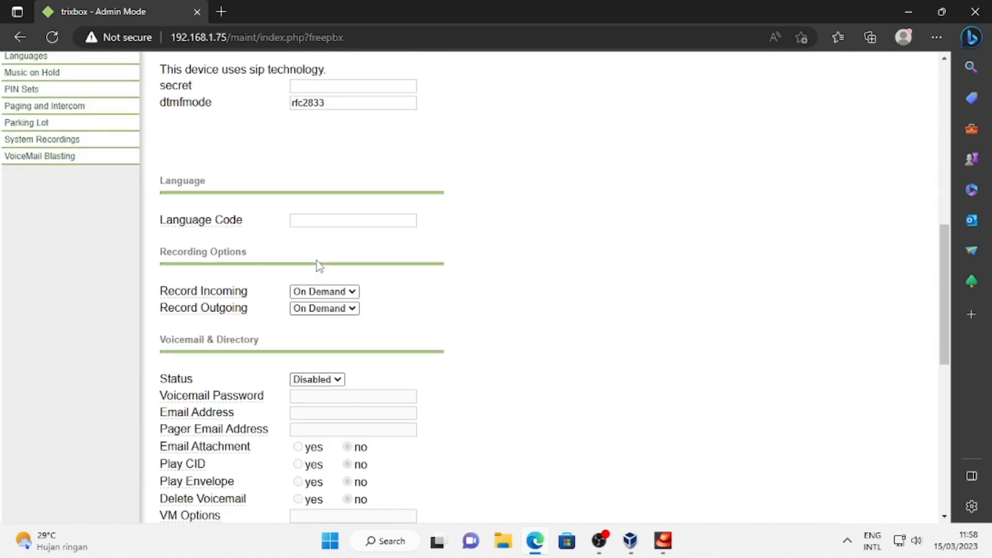
Enable voicemail for extension 2005 and set a voicemail password.
left_click(331, 358)
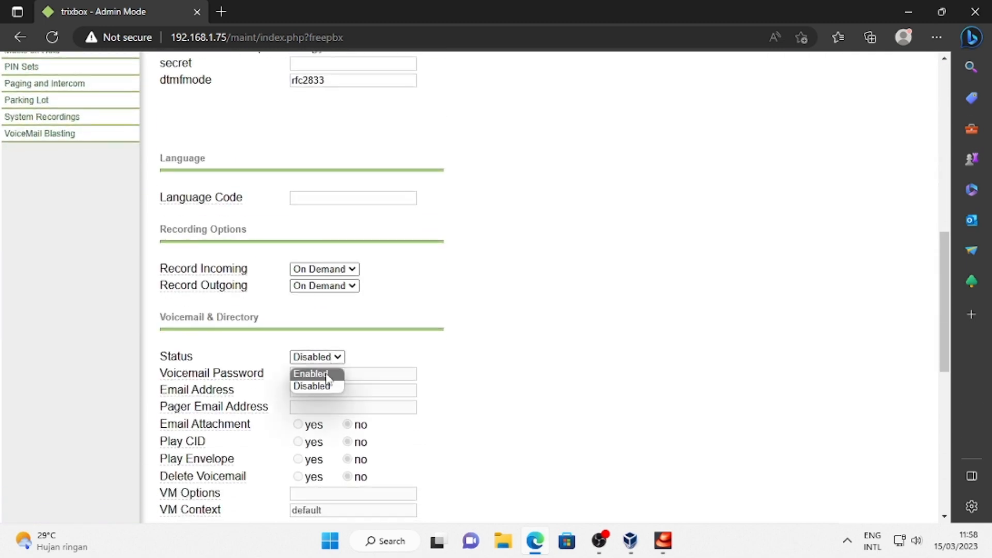
left_click(327, 373)
scroll(326, 290, "down", 3)
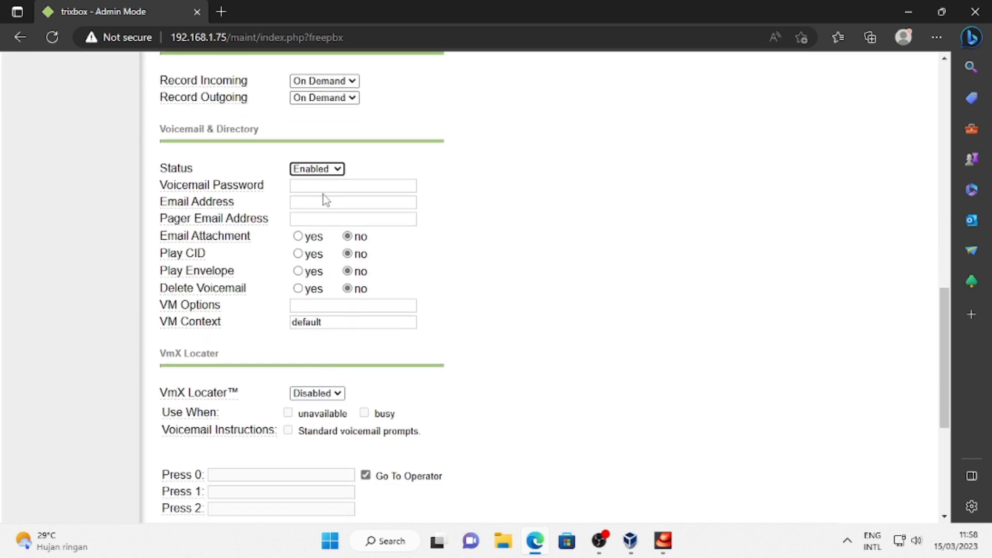
left_click(323, 187)
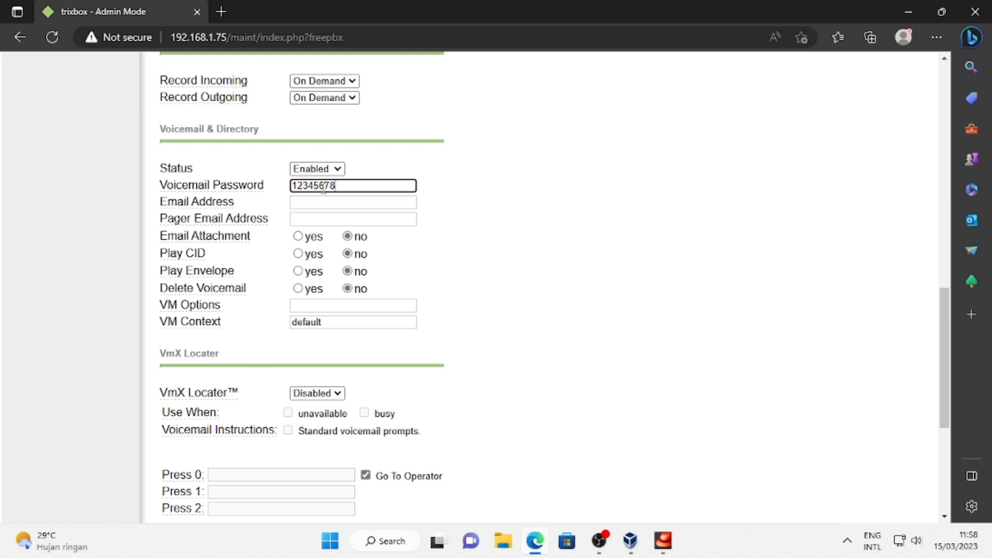
Turn on VmX Locater for unavailable and busy with standard prompts, and submit with an empty secret.
scroll(330, 204, "down", 5)
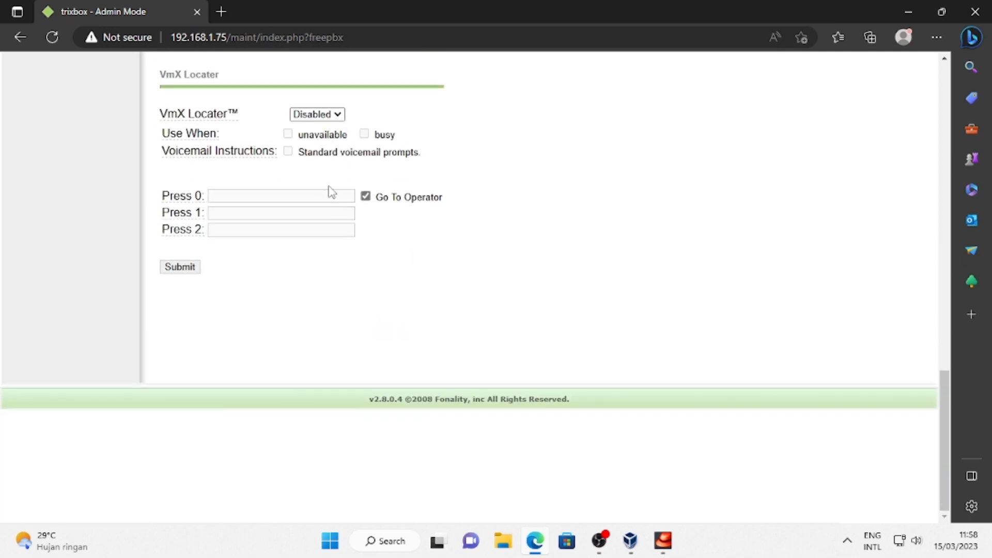
scroll(330, 206, "up", 6)
left_click(331, 487)
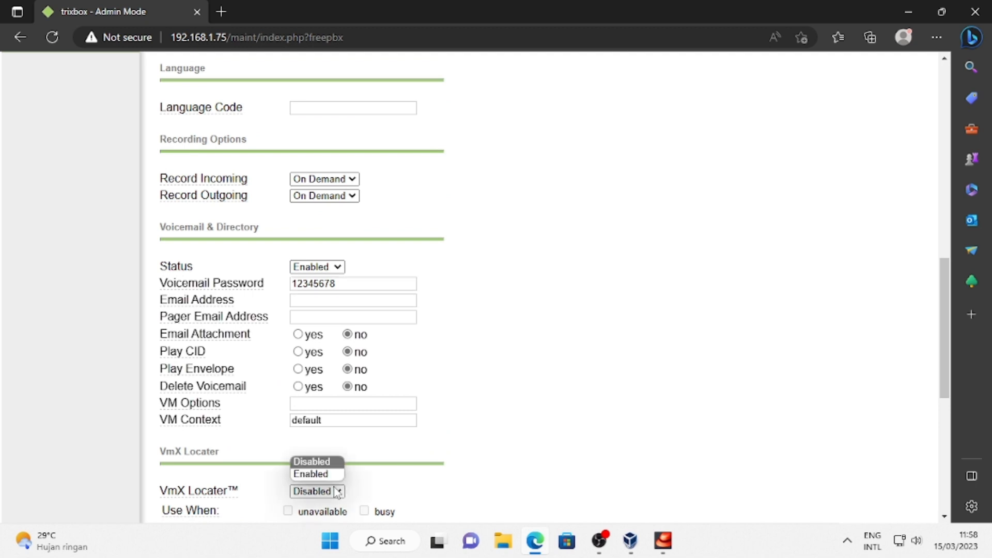
left_click(323, 472)
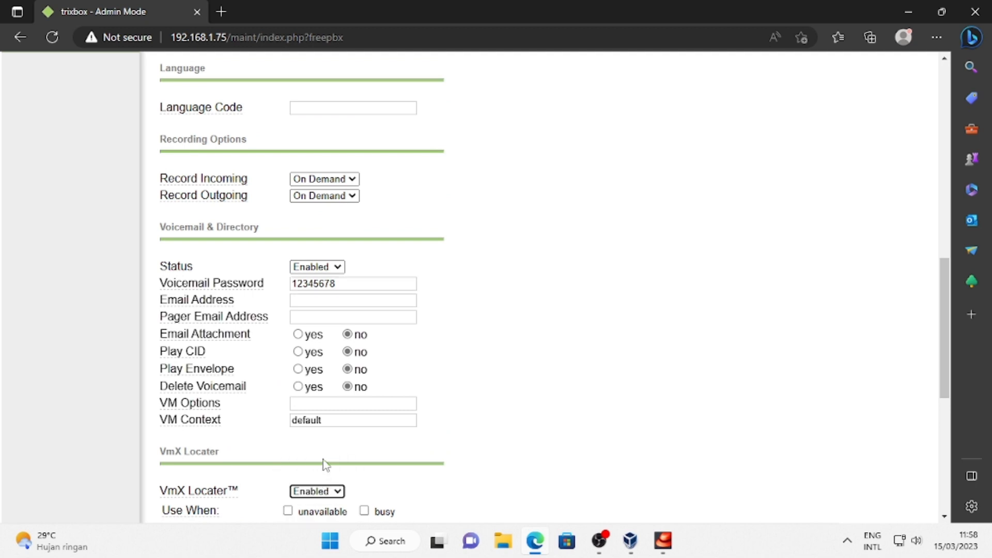
scroll(305, 281, "down", 7)
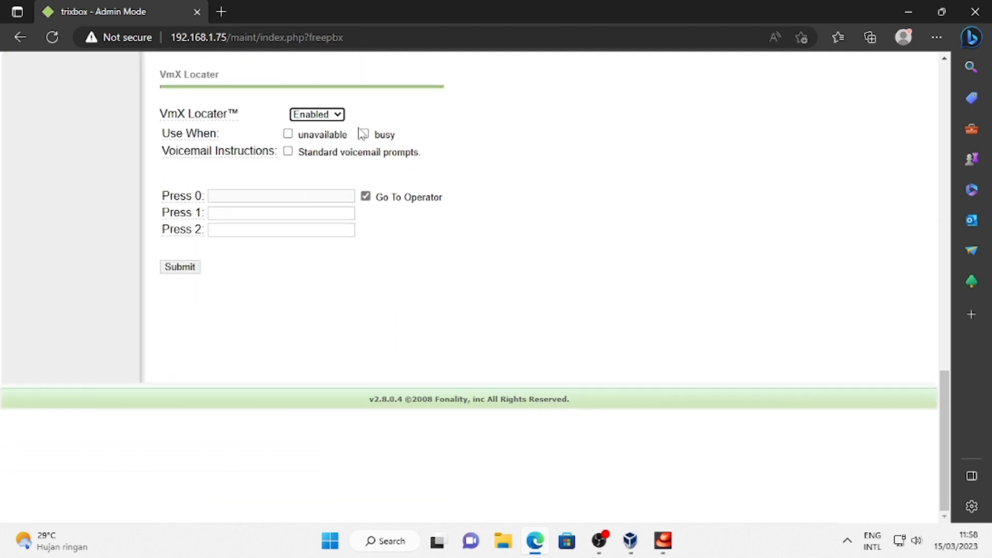
left_click(287, 134)
left_click(288, 151)
left_click(364, 134)
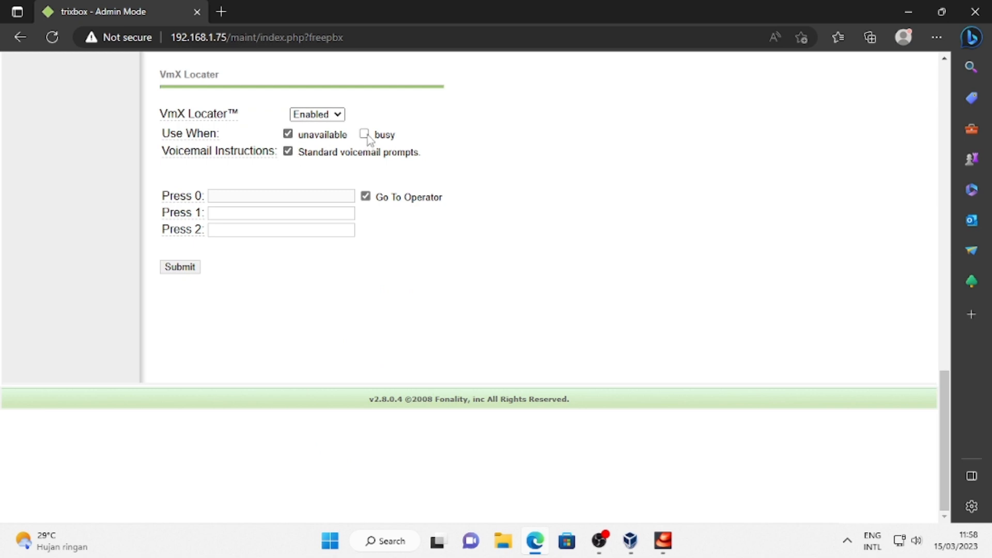
left_click(187, 272)
left_click(551, 140)
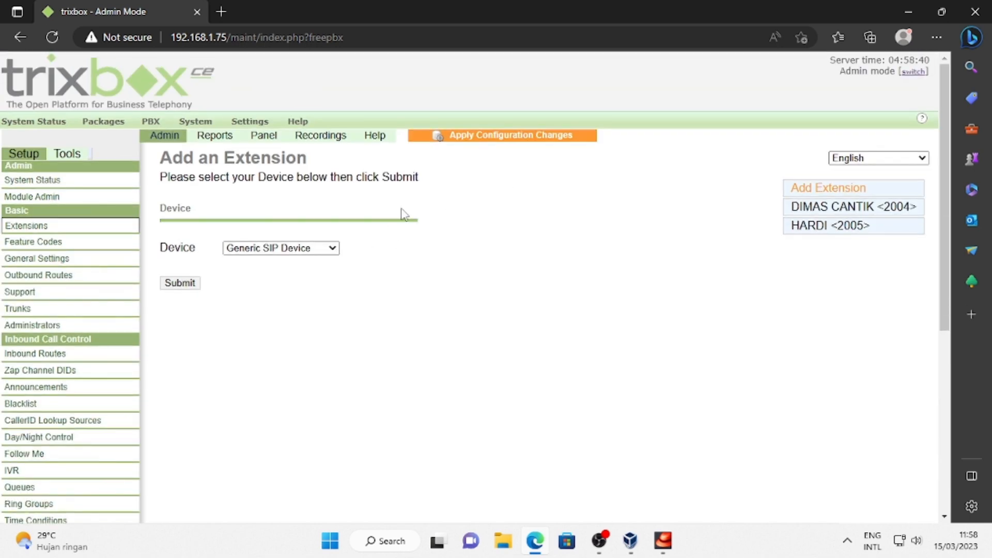
Apply the pending configuration changes and reload the PBX.
left_click(465, 135)
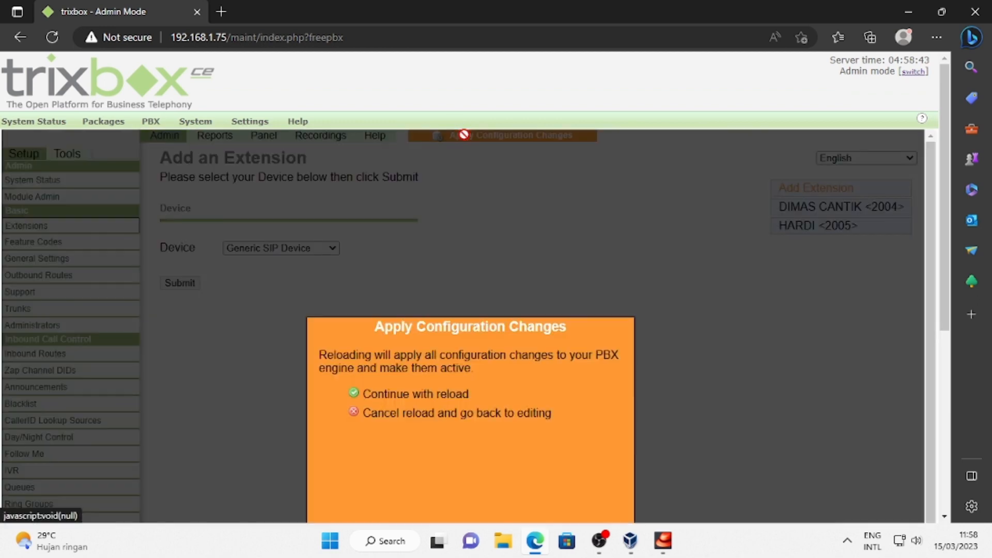
left_click(395, 394)
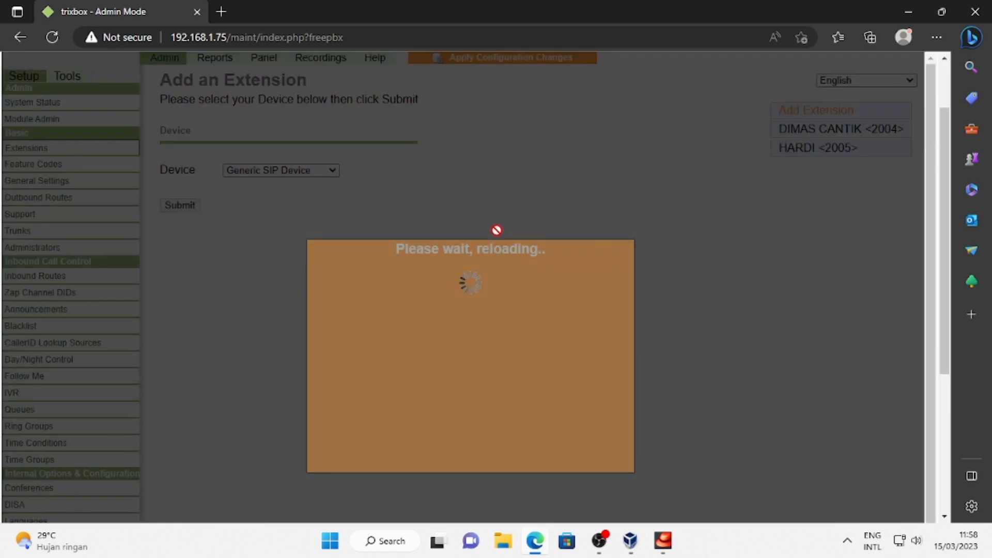
scroll(496, 232, "up", 2)
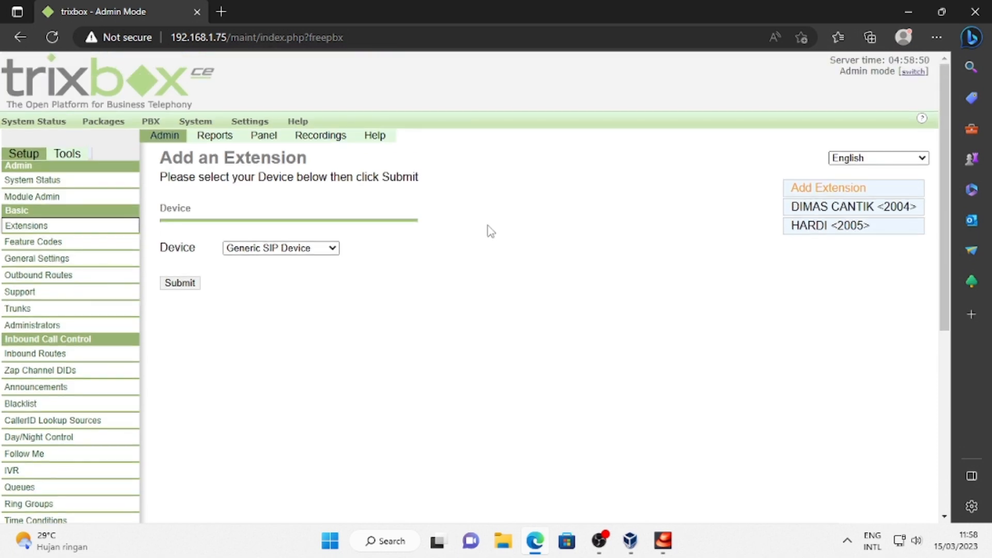
Minimise Edge, the VM console, VirtualBox Manager and OBS Studio to show the desktop.
left_click(910, 12)
left_click(910, 11)
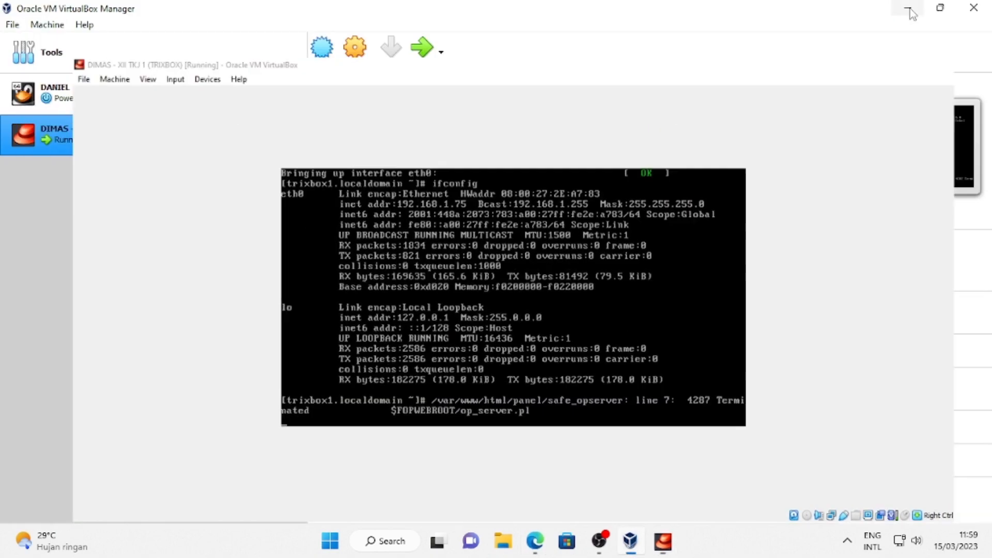
left_click(910, 12)
left_click(910, 9)
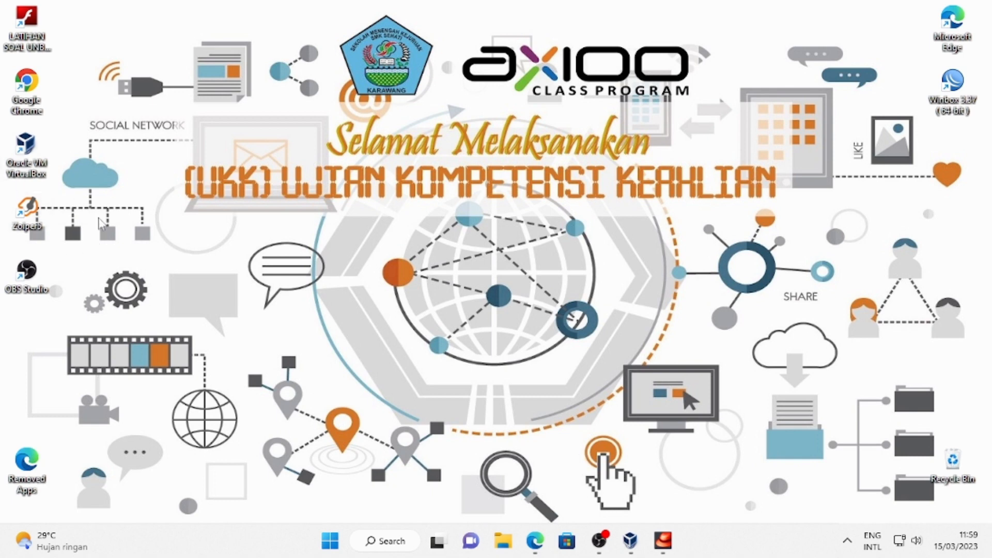
Launch Zoiper maximised as a free user and dismiss the update offer.
double_click(24, 209)
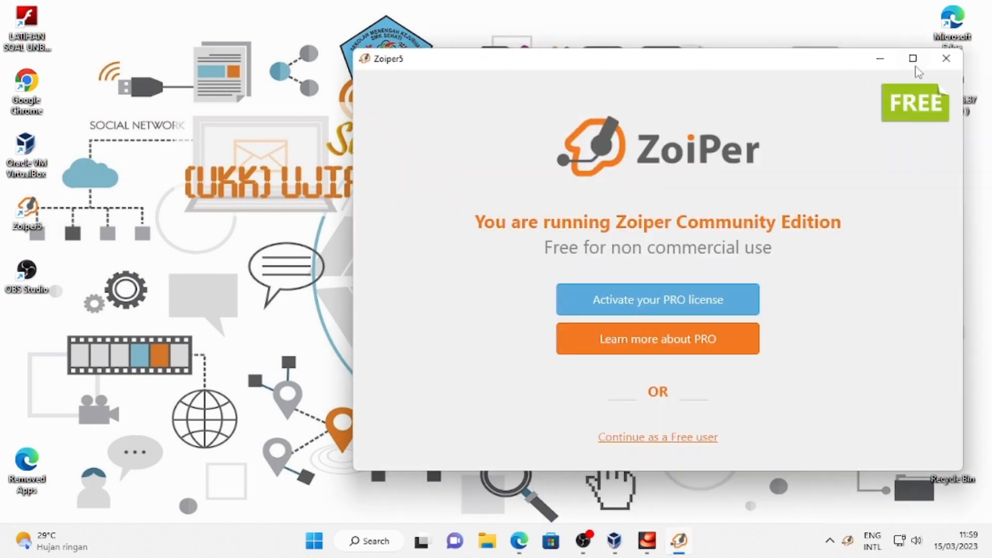
left_click(912, 58)
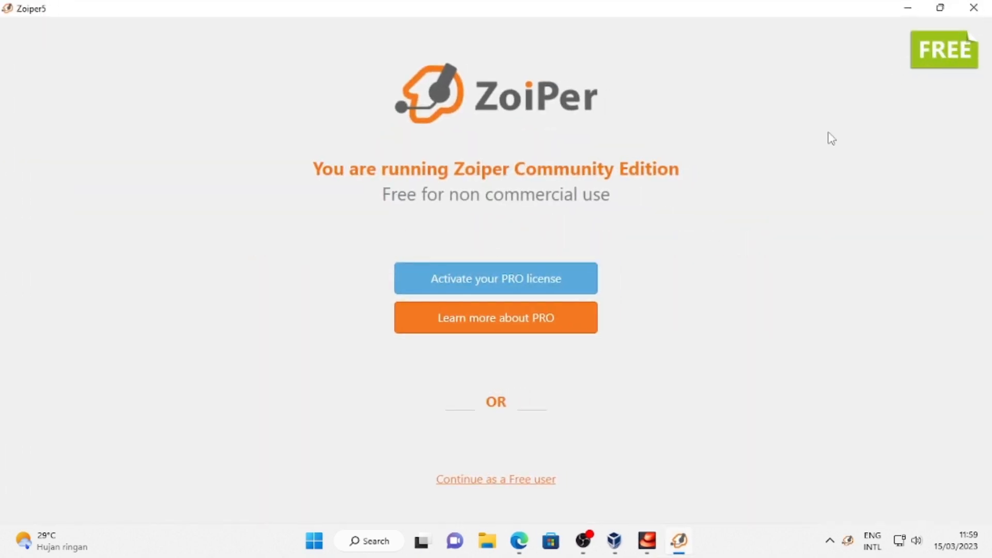
left_click(495, 479)
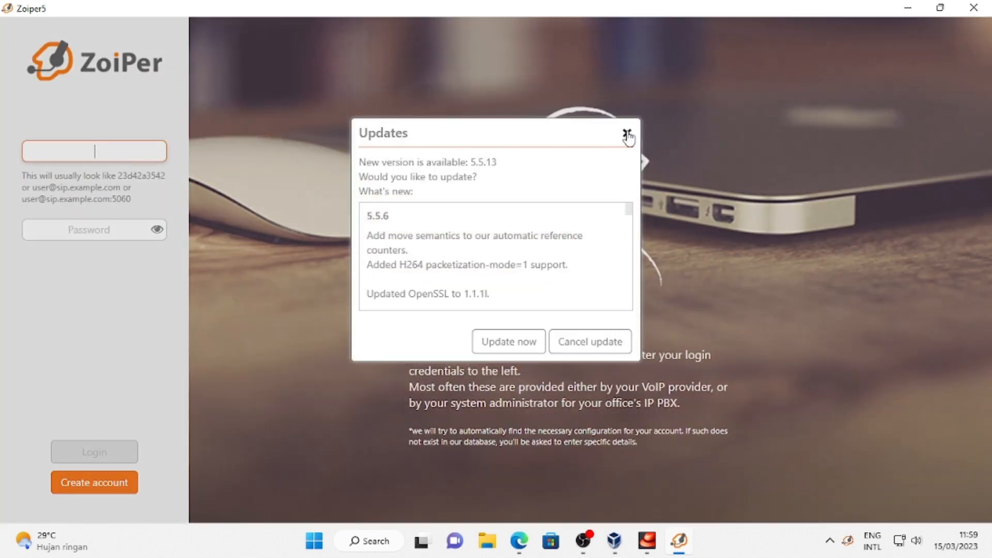
left_click(627, 133)
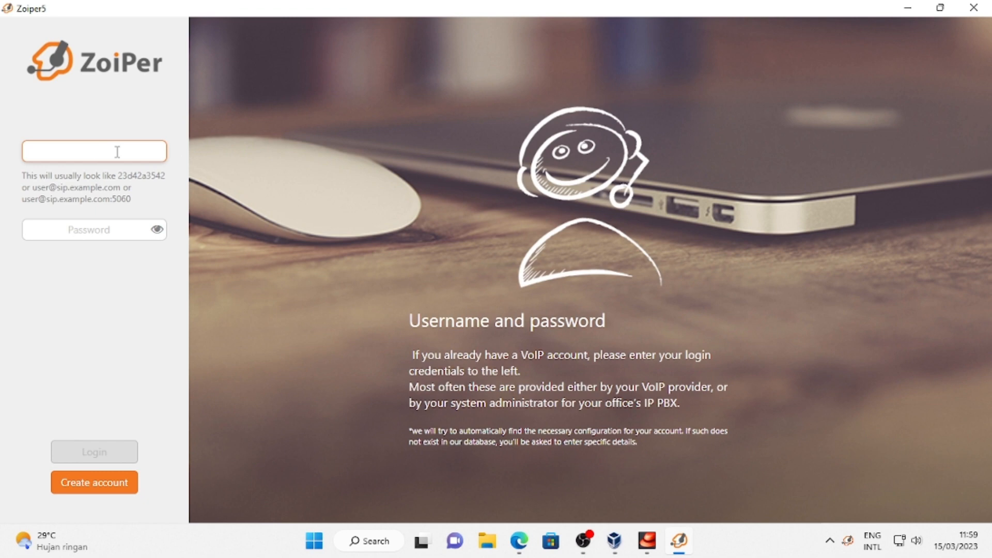
type("2004")
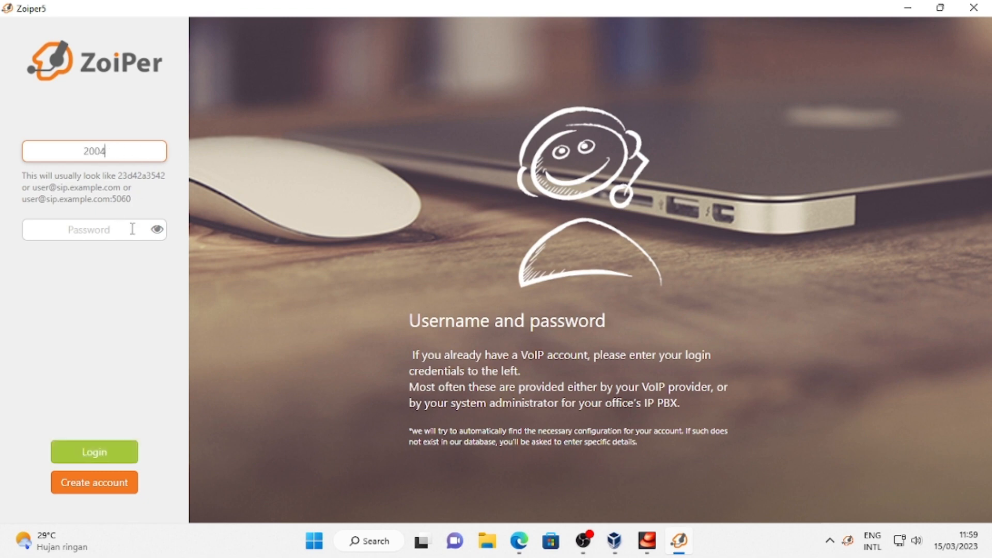
type("@192.168.1.75")
left_click(133, 229)
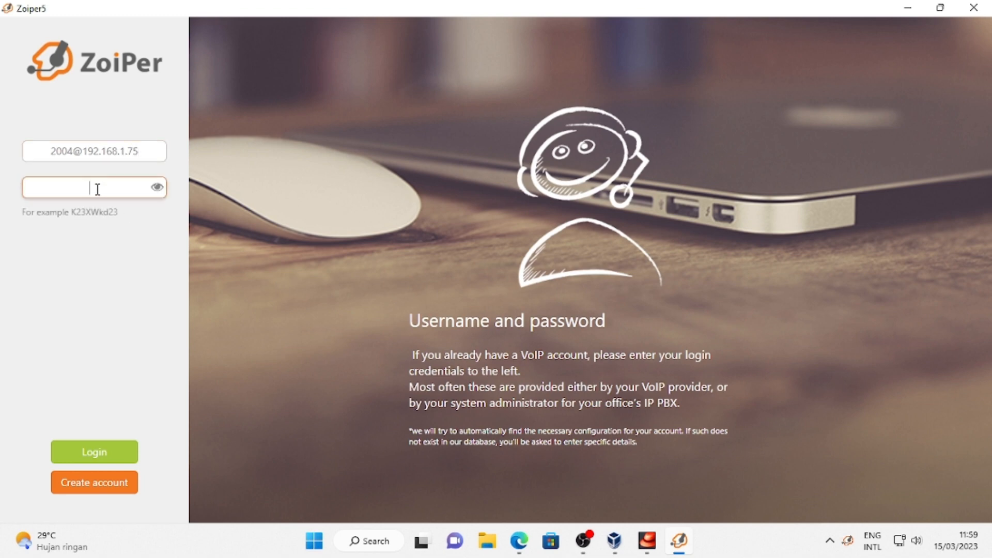
type("••••••••")
left_click(102, 457)
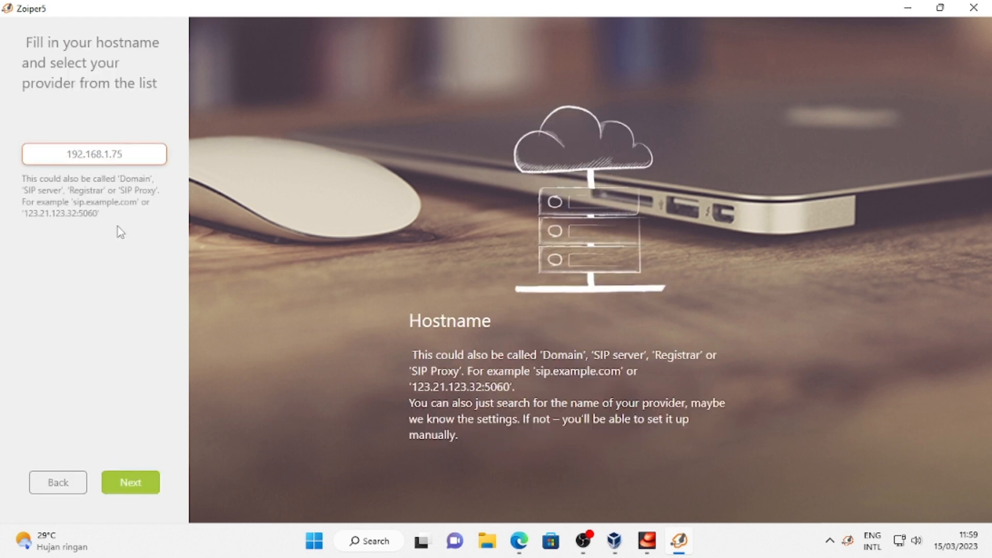
left_click(128, 490)
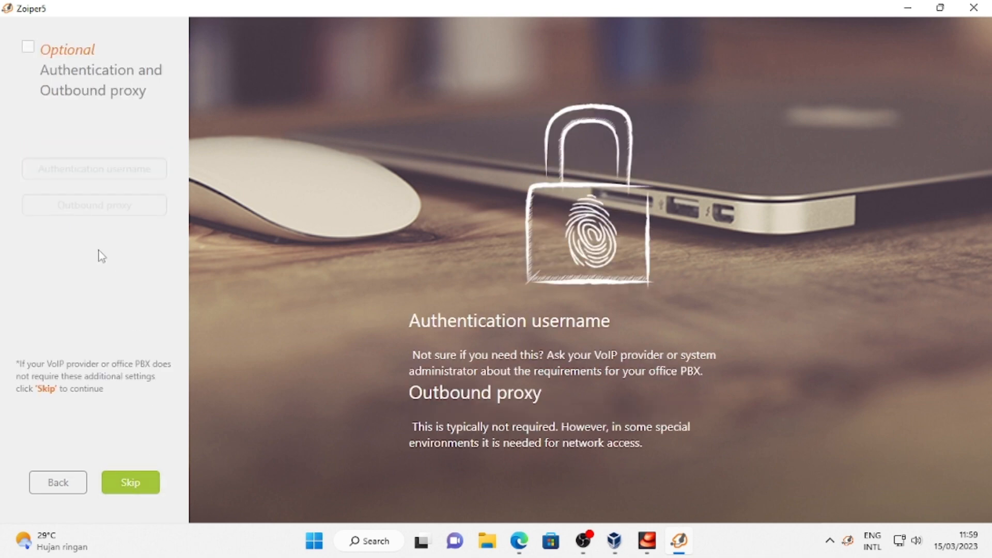
left_click(120, 485)
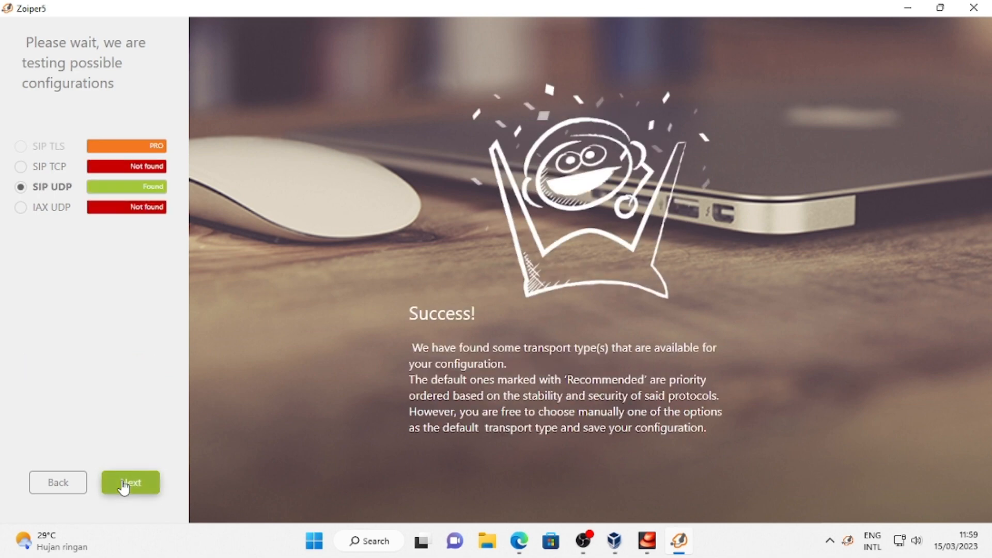
left_click(124, 483)
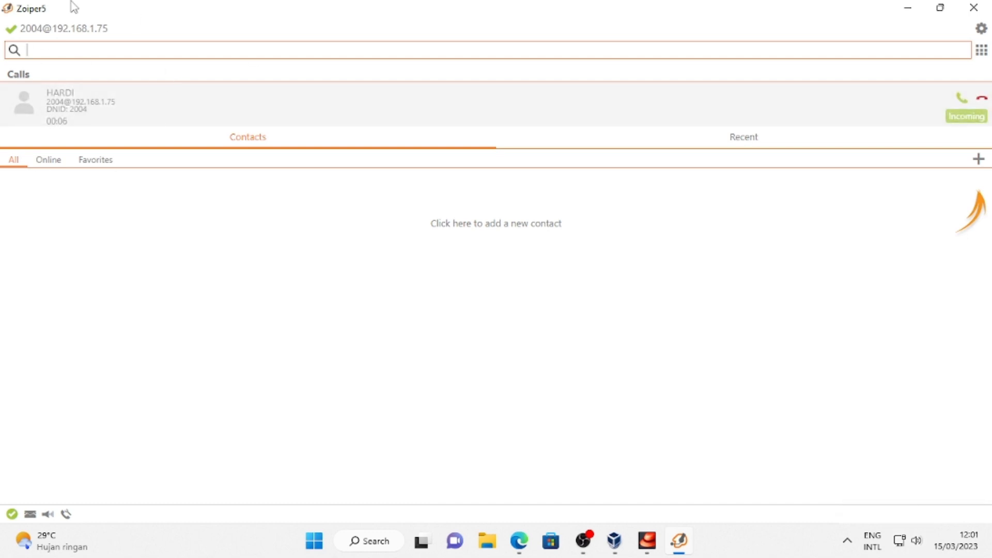
Answer the incoming call from extension 2005 and hang up after a few seconds.
left_click(960, 119)
left_click(505, 503)
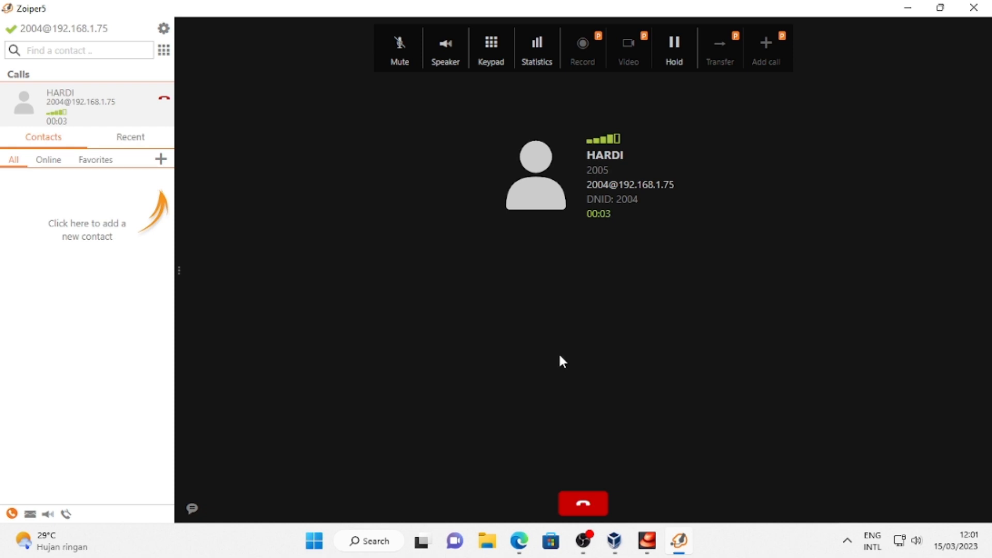
left_click(582, 504)
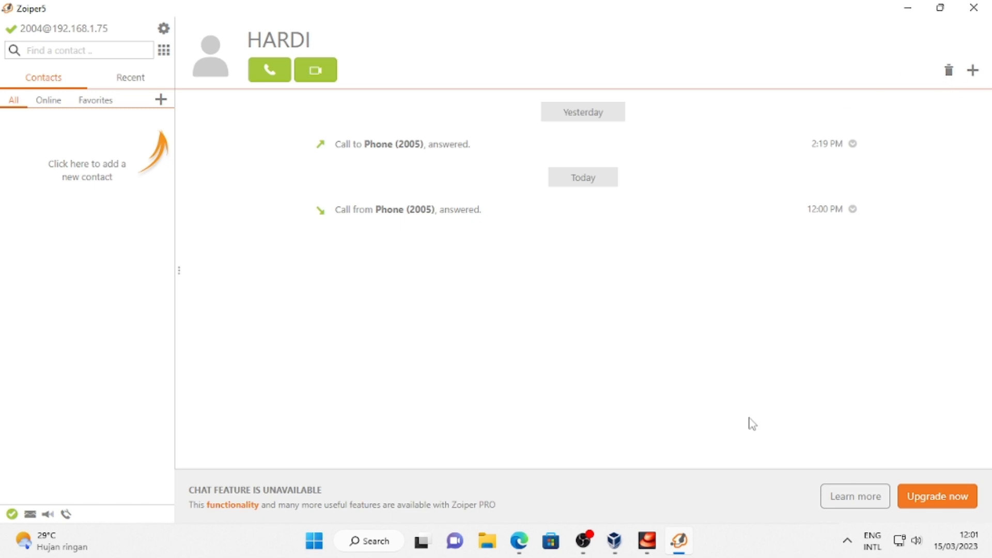
left_click(590, 546)
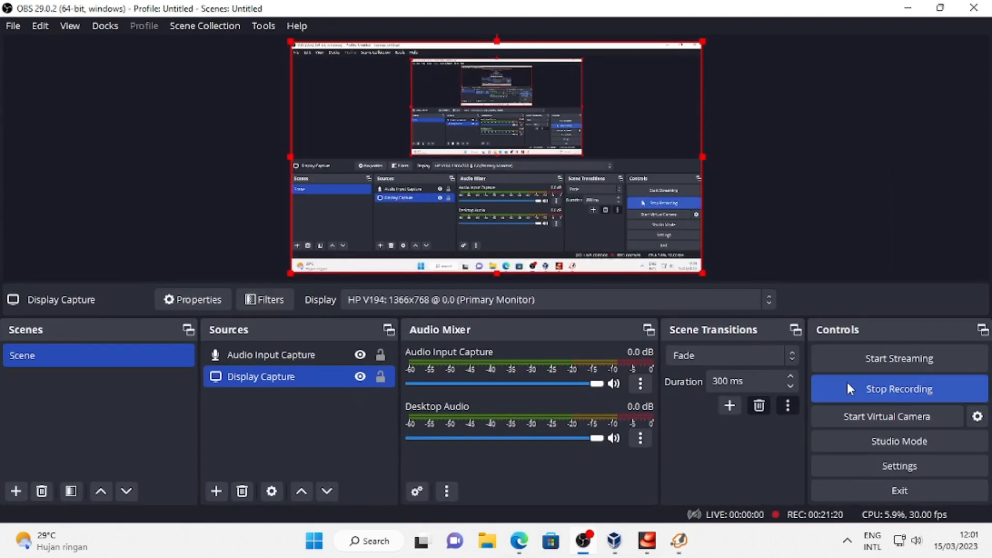
Stop the recording from the OBS Studio Controls panel.
left_click(849, 388)
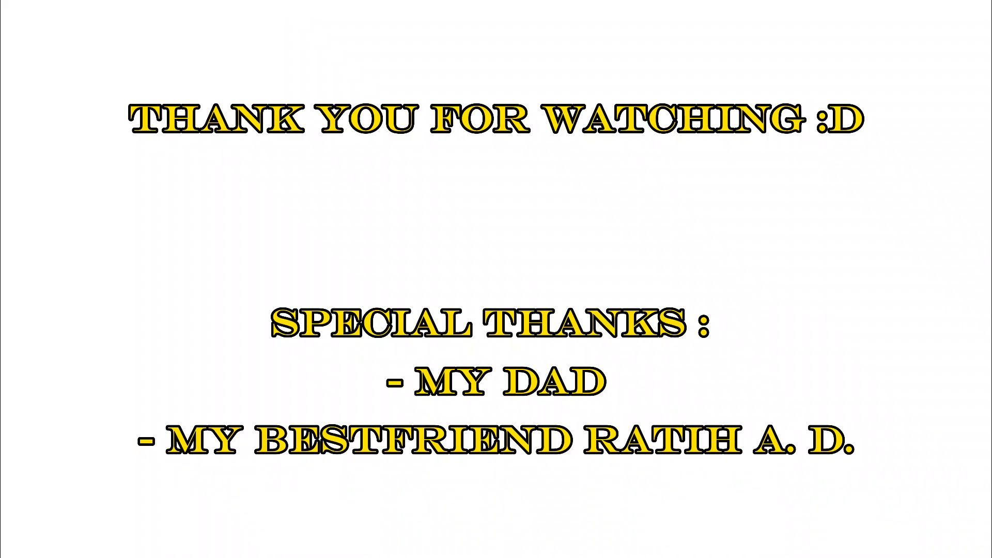